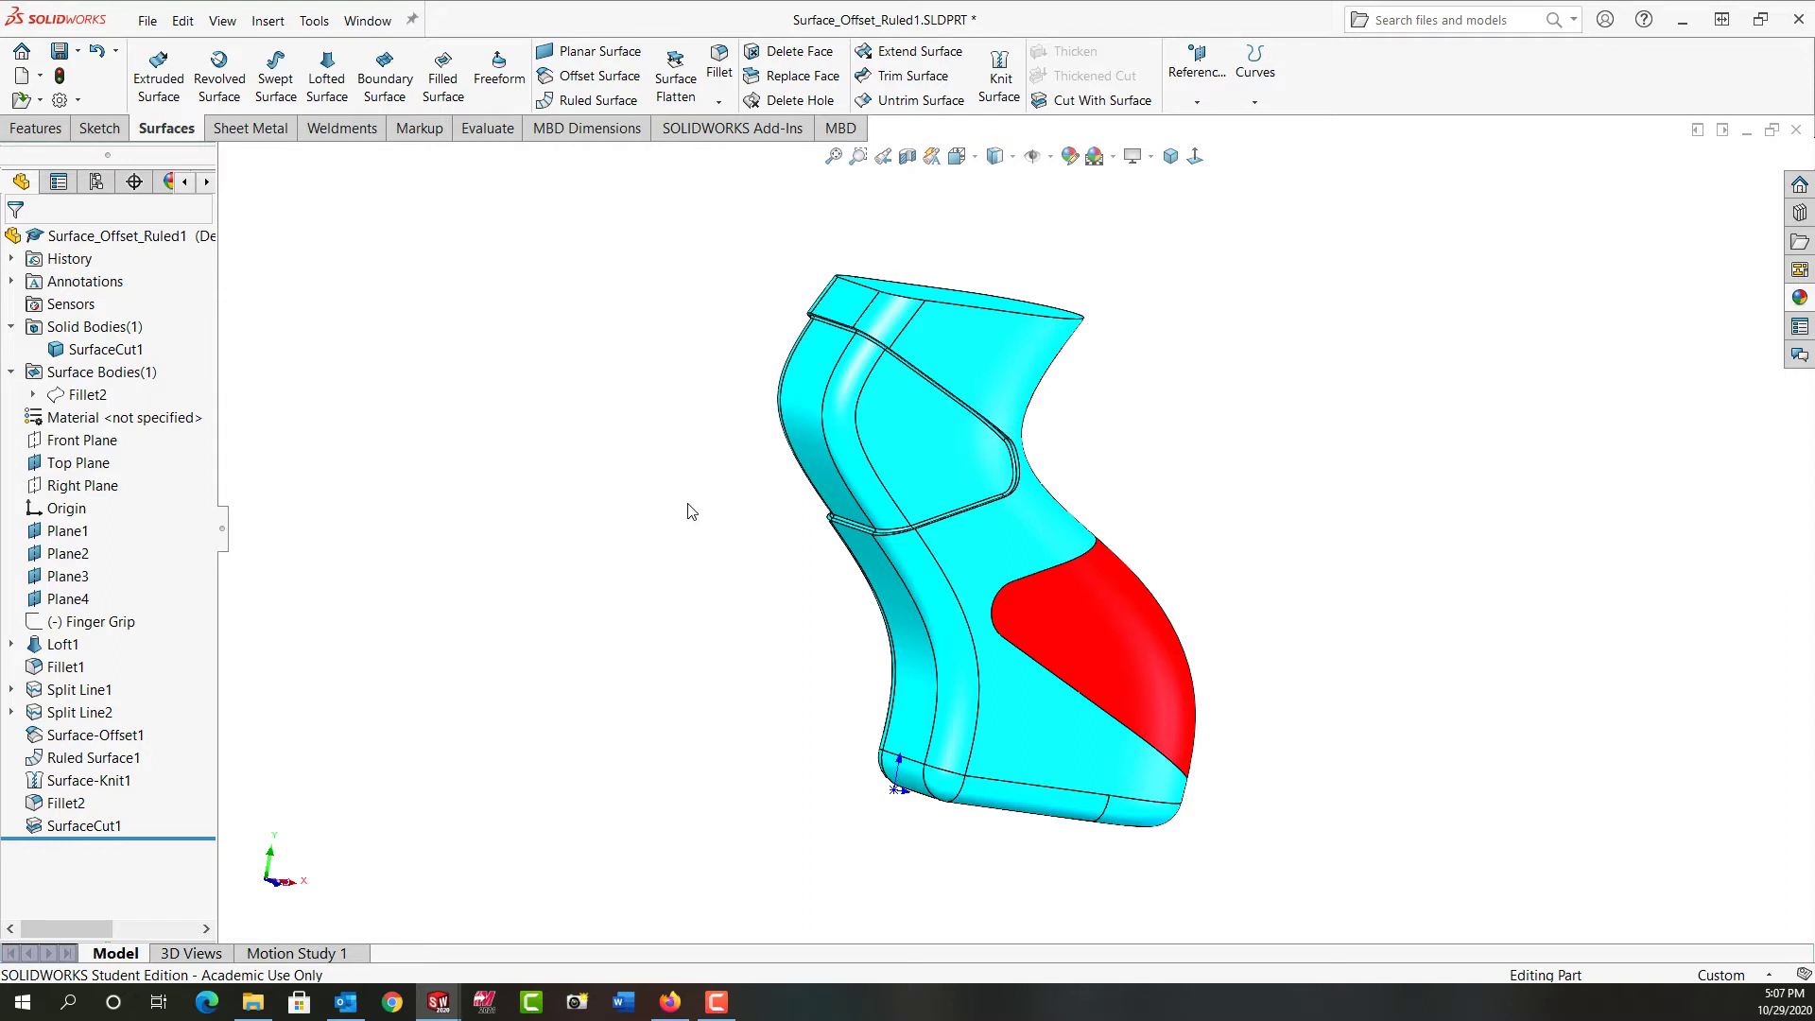
- Switch to the open Surface_Offset_Ruled3 part with Ctrl+Tab
key(ctrl+Tab)
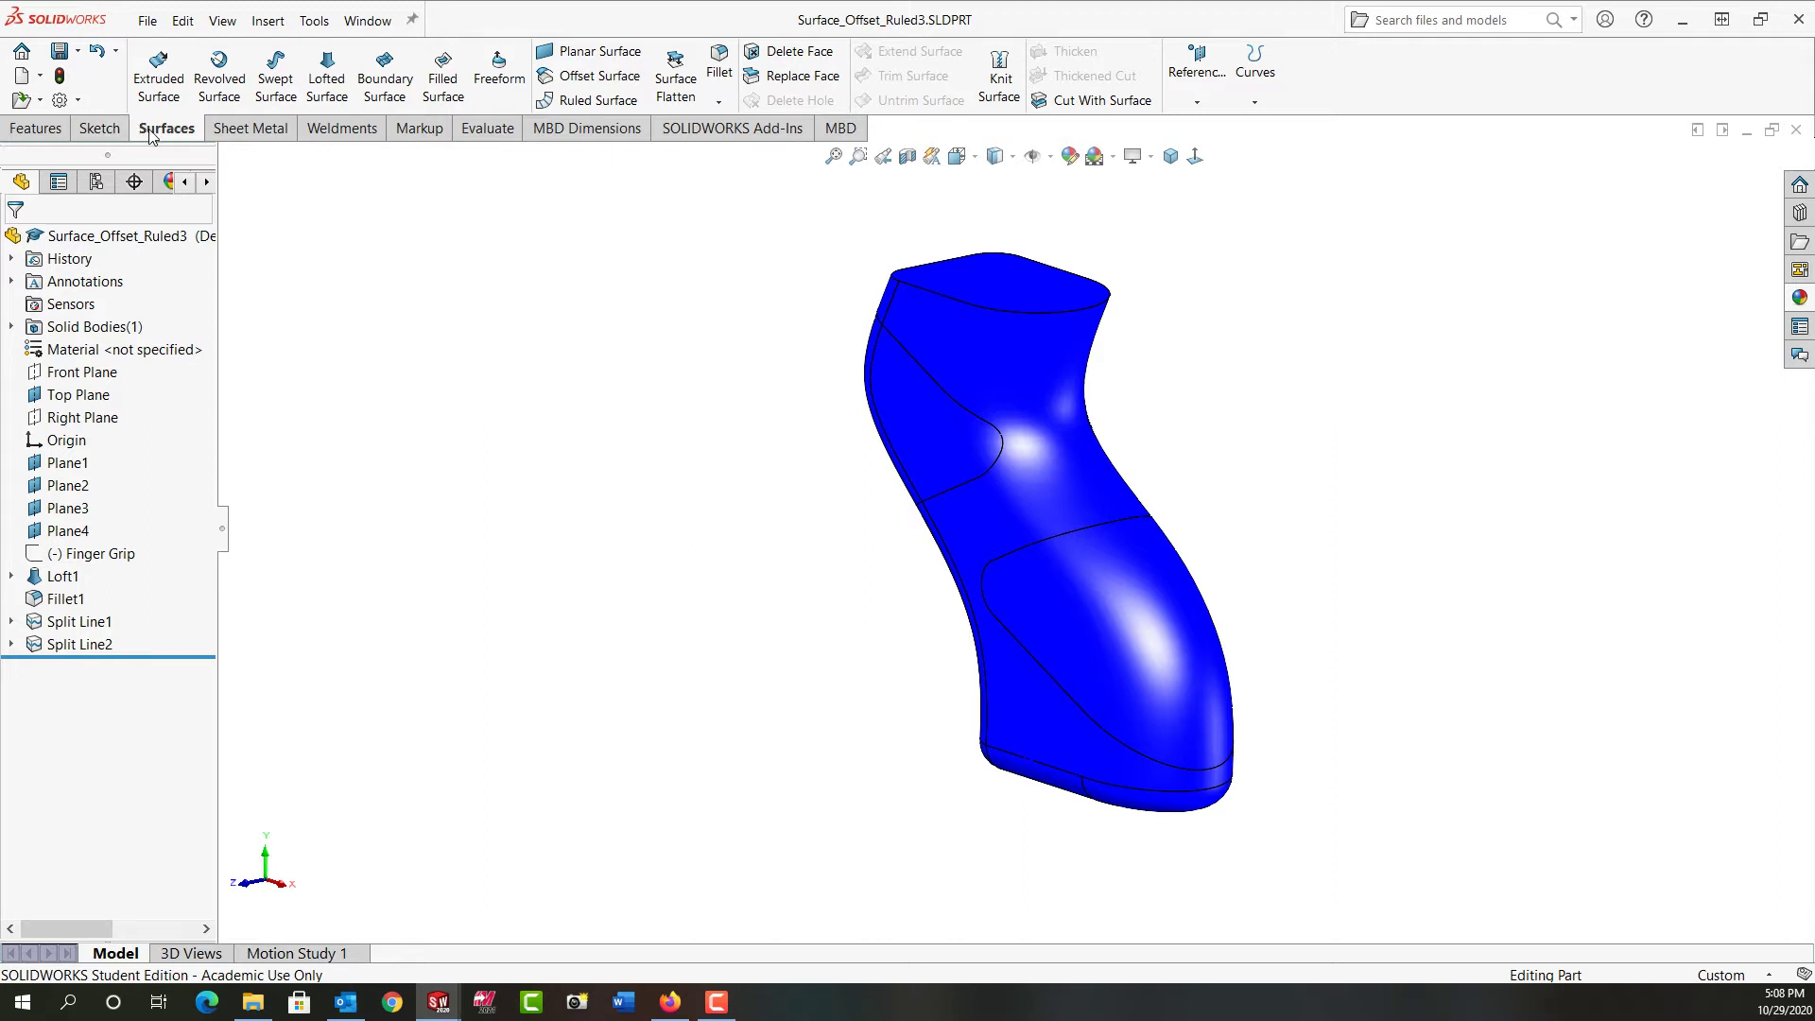
- Offset the five upper finger-area faces by 0.050in, reversed inward toward the body
click(587, 84)
click(898, 434)
middle_drag(856, 490, 819, 378)
click(975, 384)
click(936, 377)
click(1189, 450)
click(1119, 430)
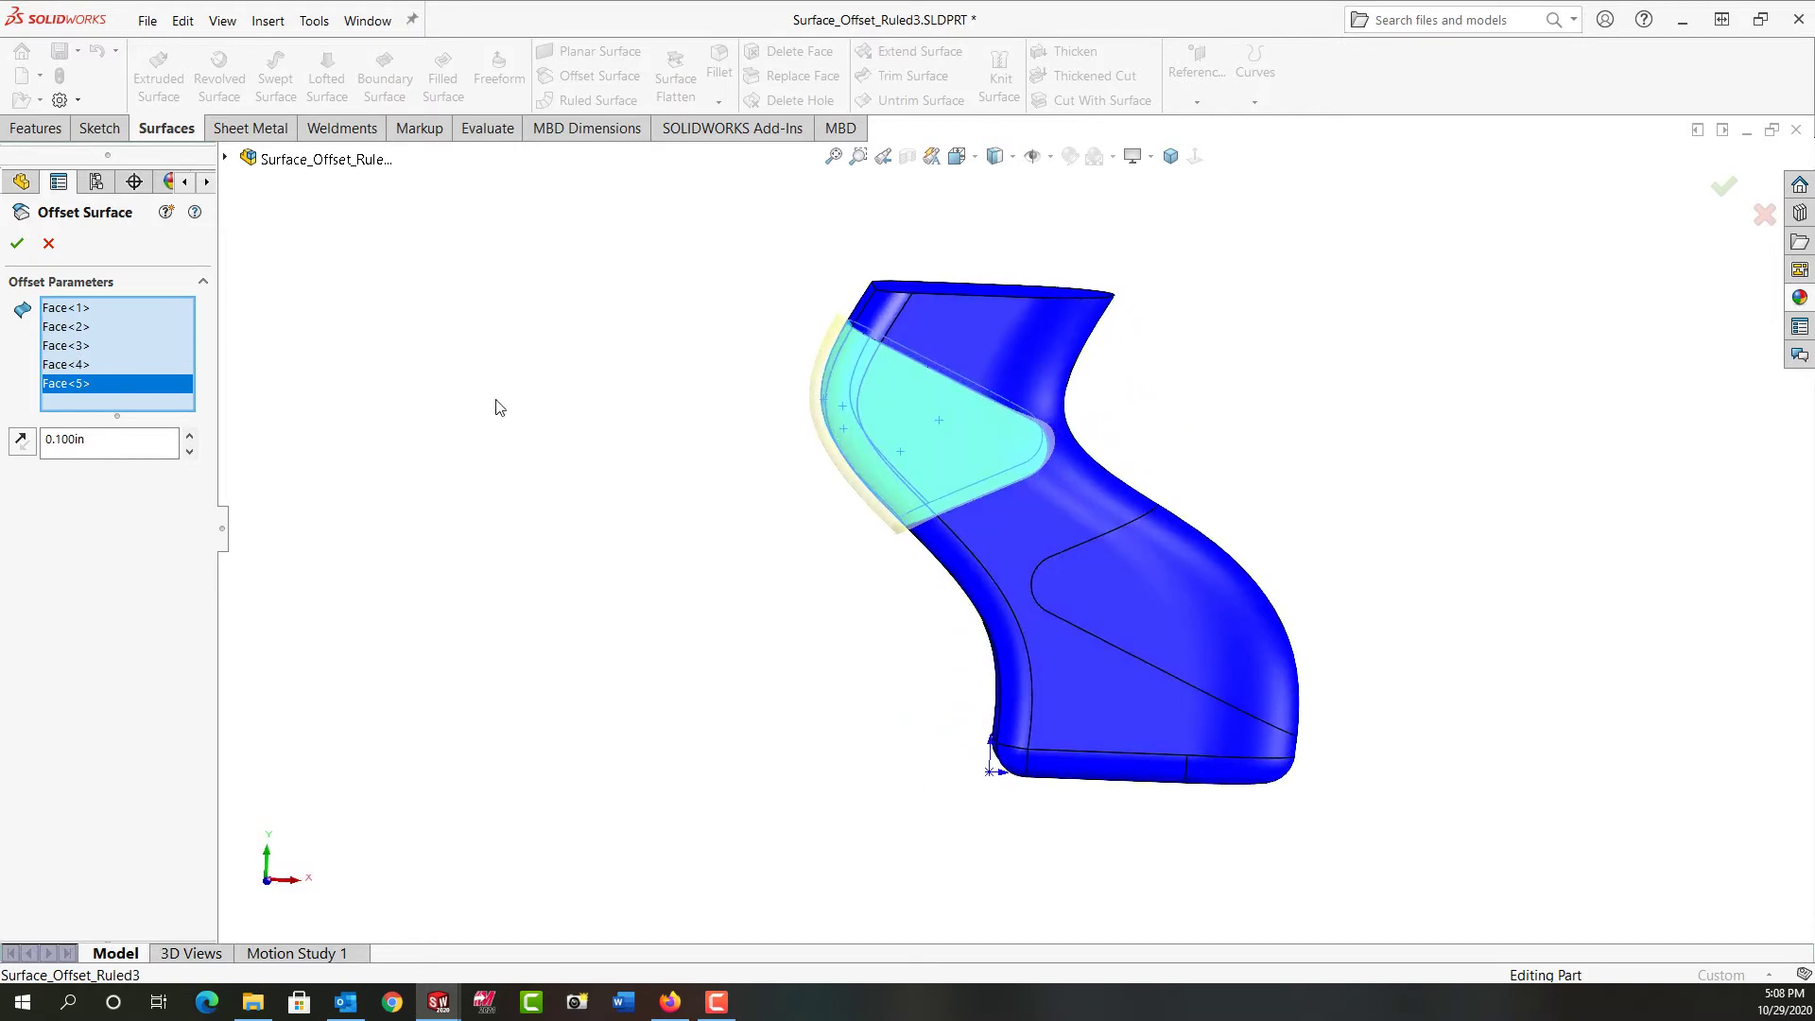
drag(137, 444, 3, 453)
text(.05)
key(Return)
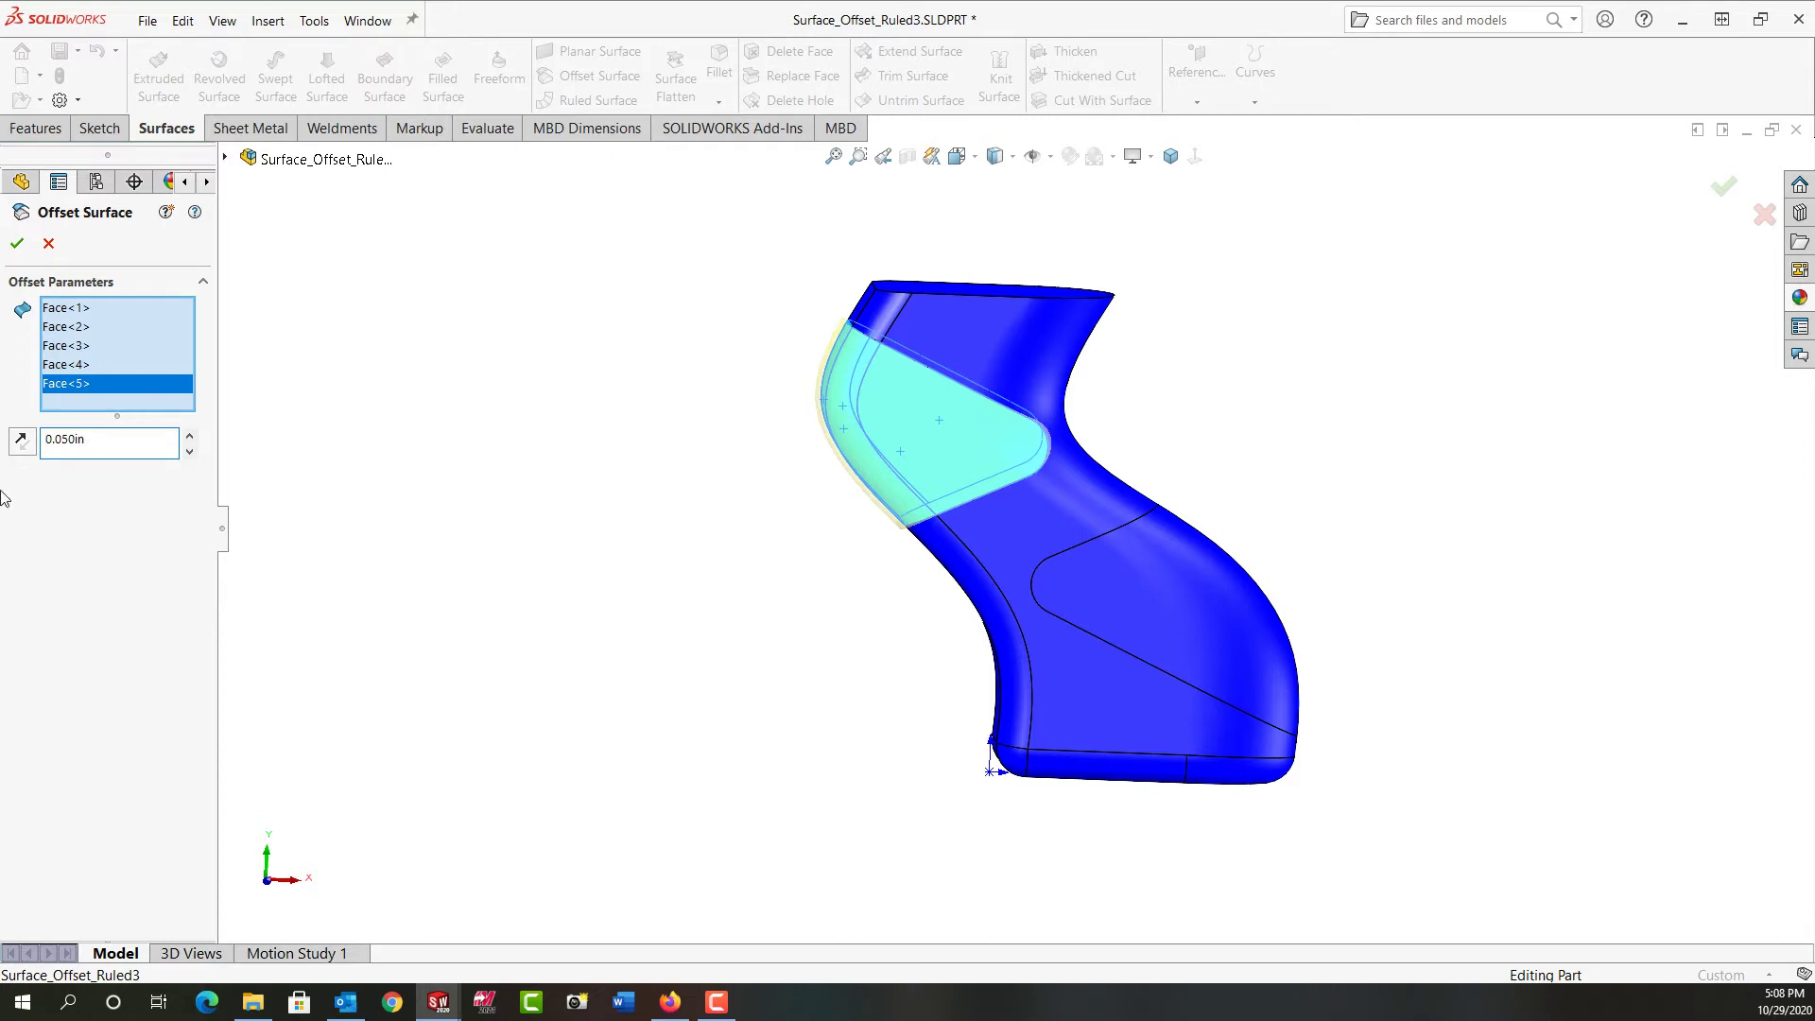
click(21, 440)
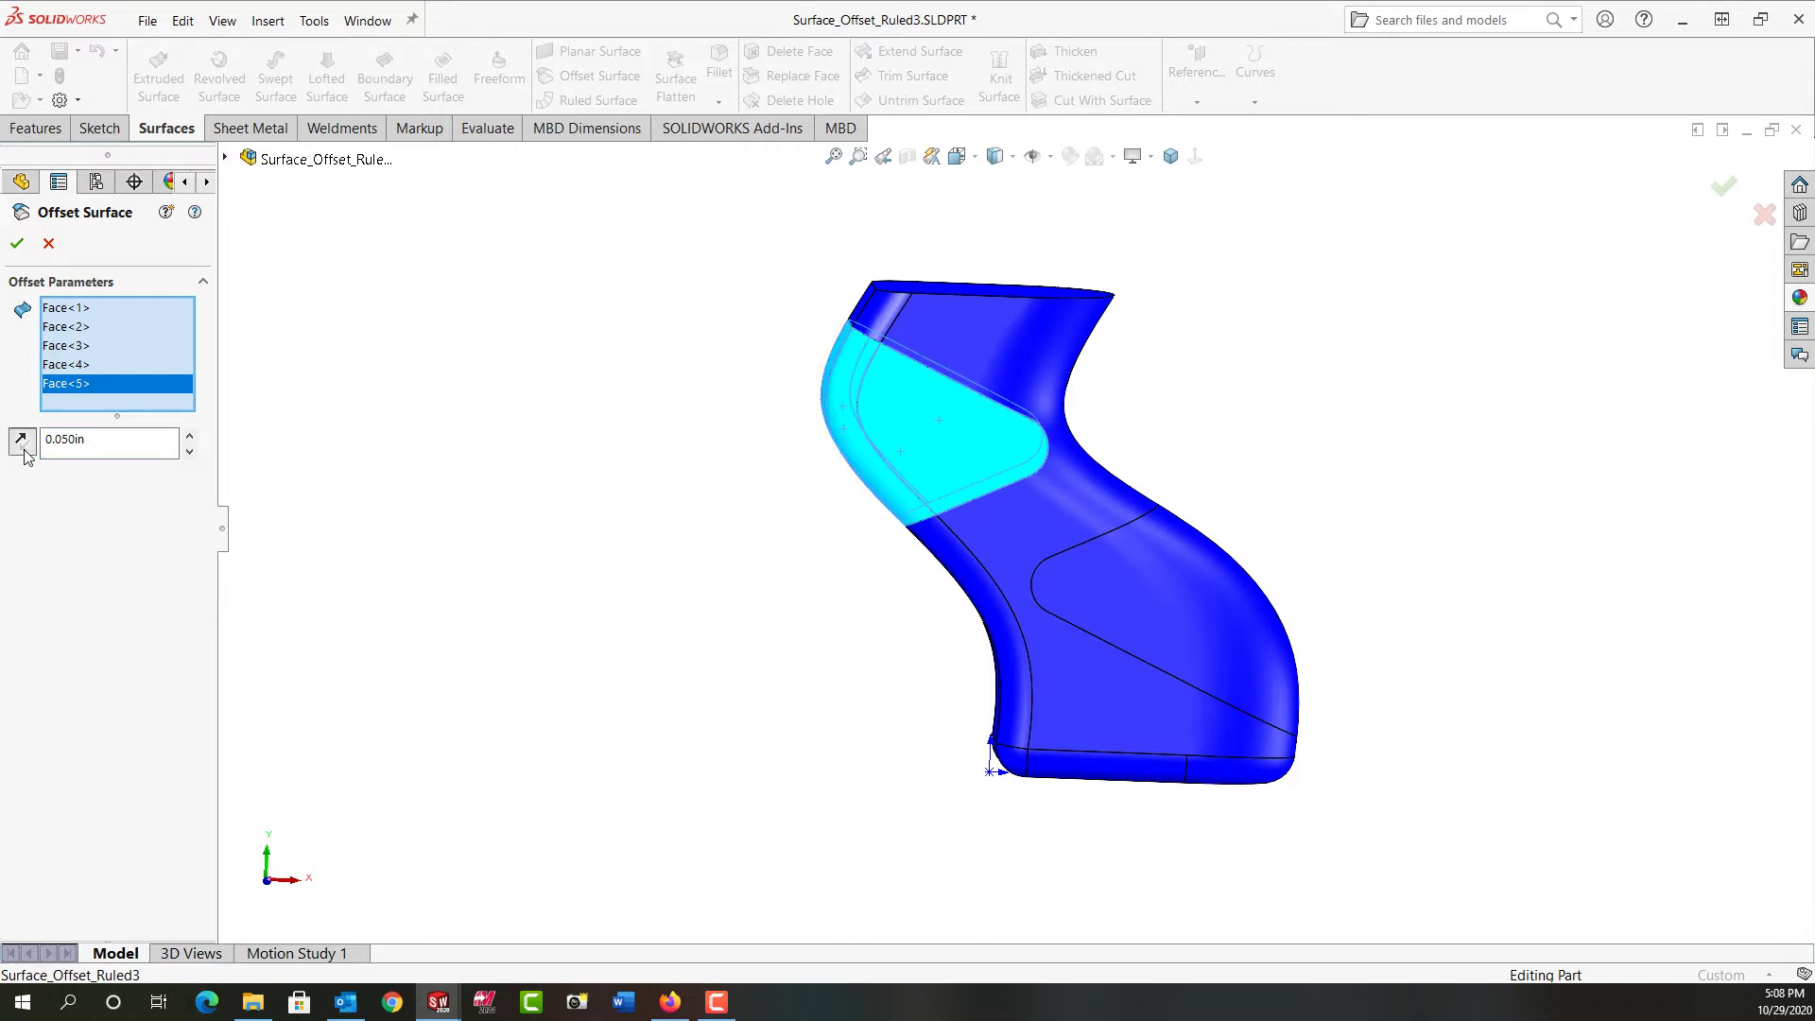
- Accept Surface-Offset1 and hide the Split Line2 solid body to view the offset surface
click(19, 246)
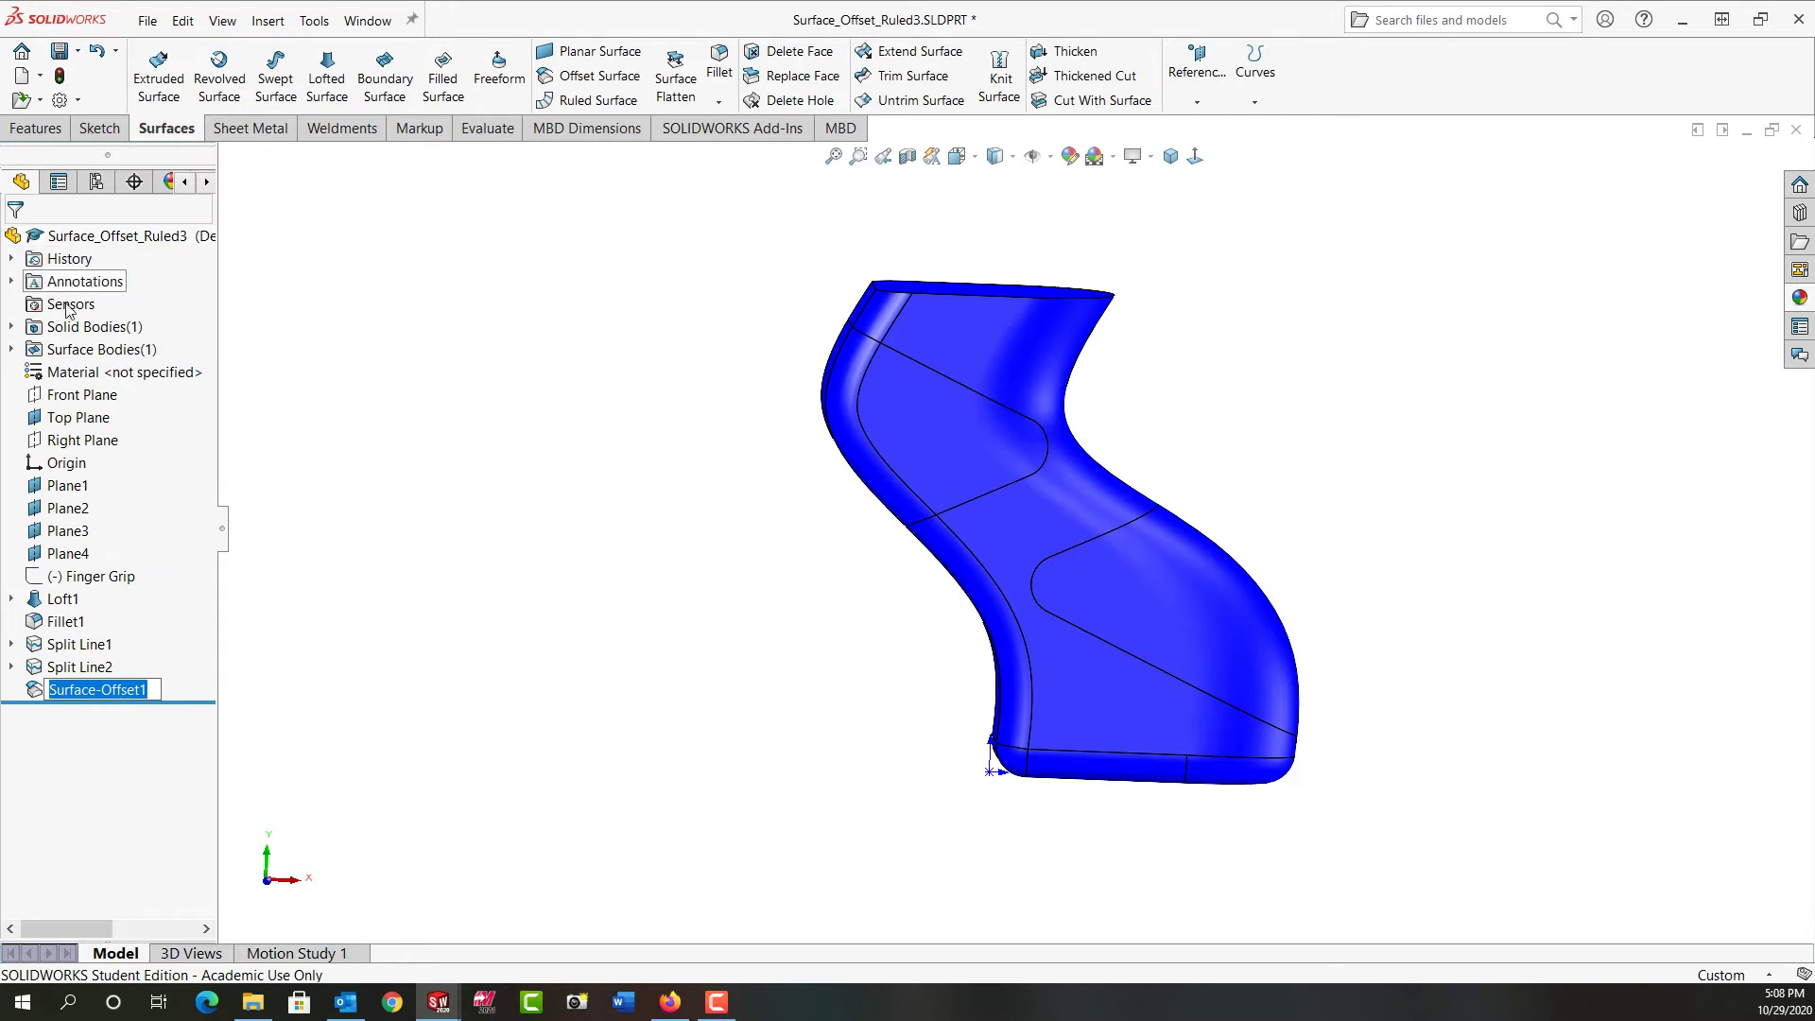
click(11, 326)
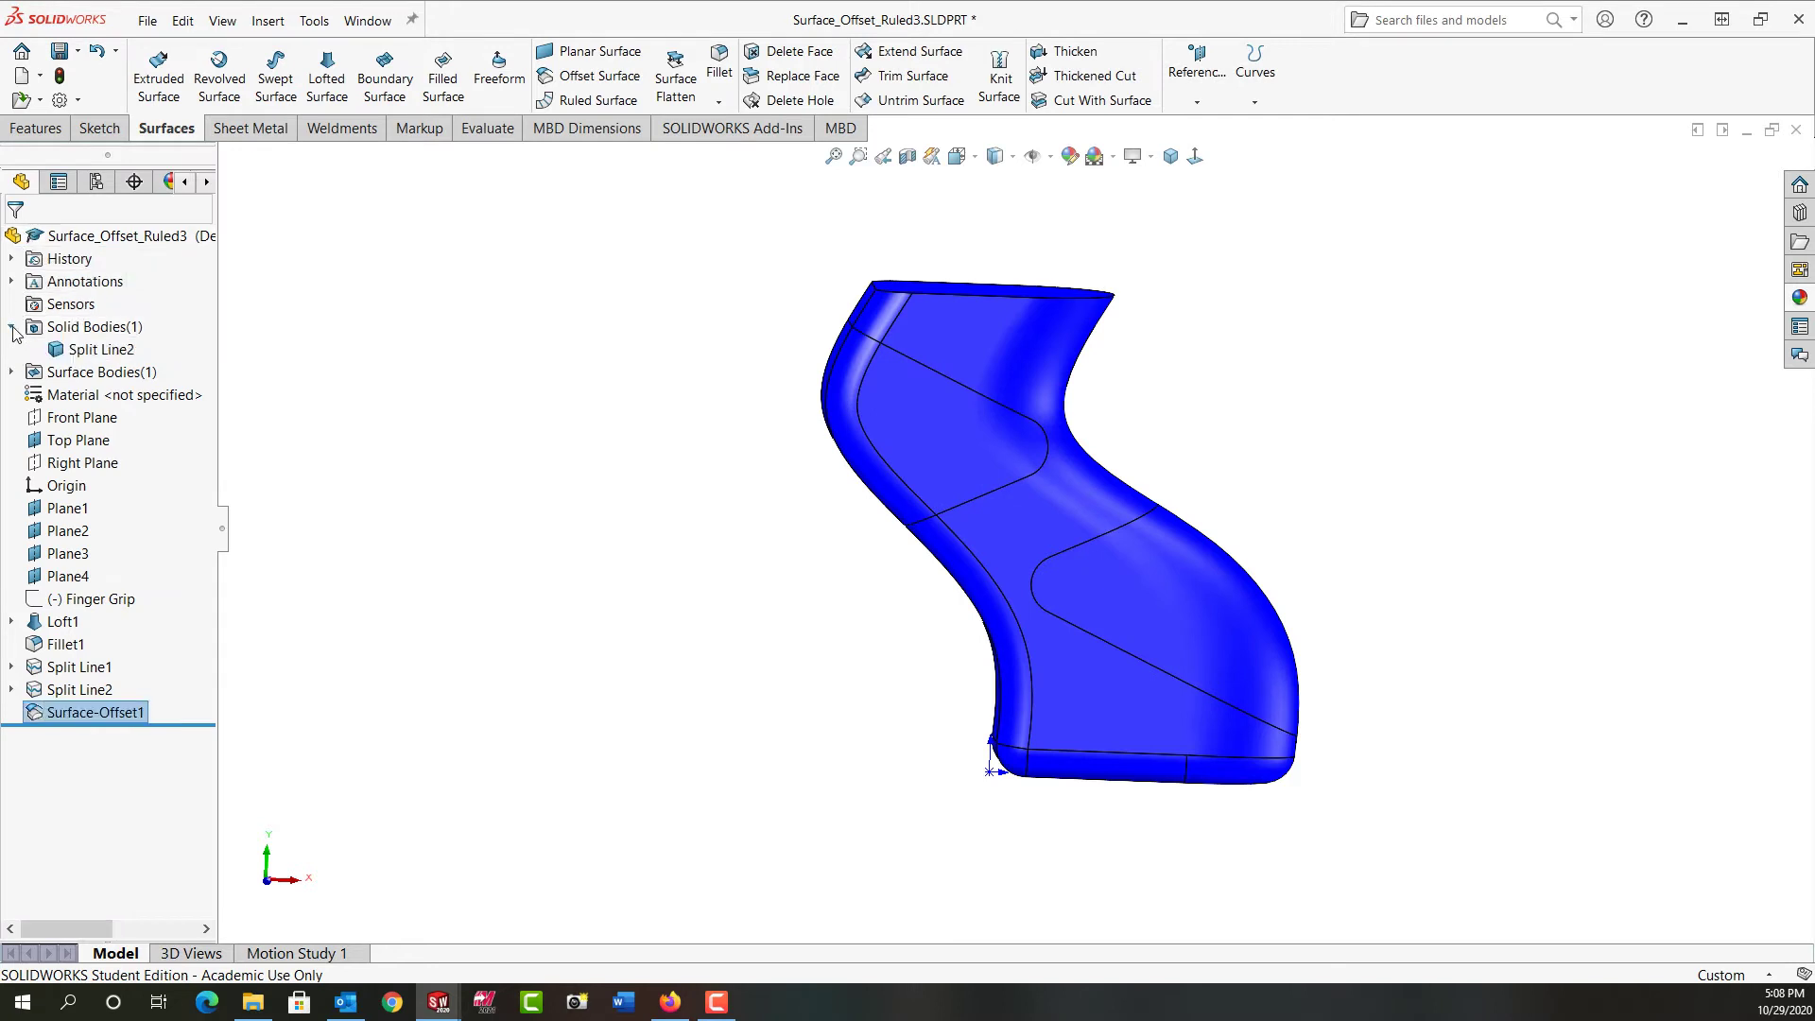
click(76, 350)
click(92, 321)
middle_drag(508, 375, 463, 431)
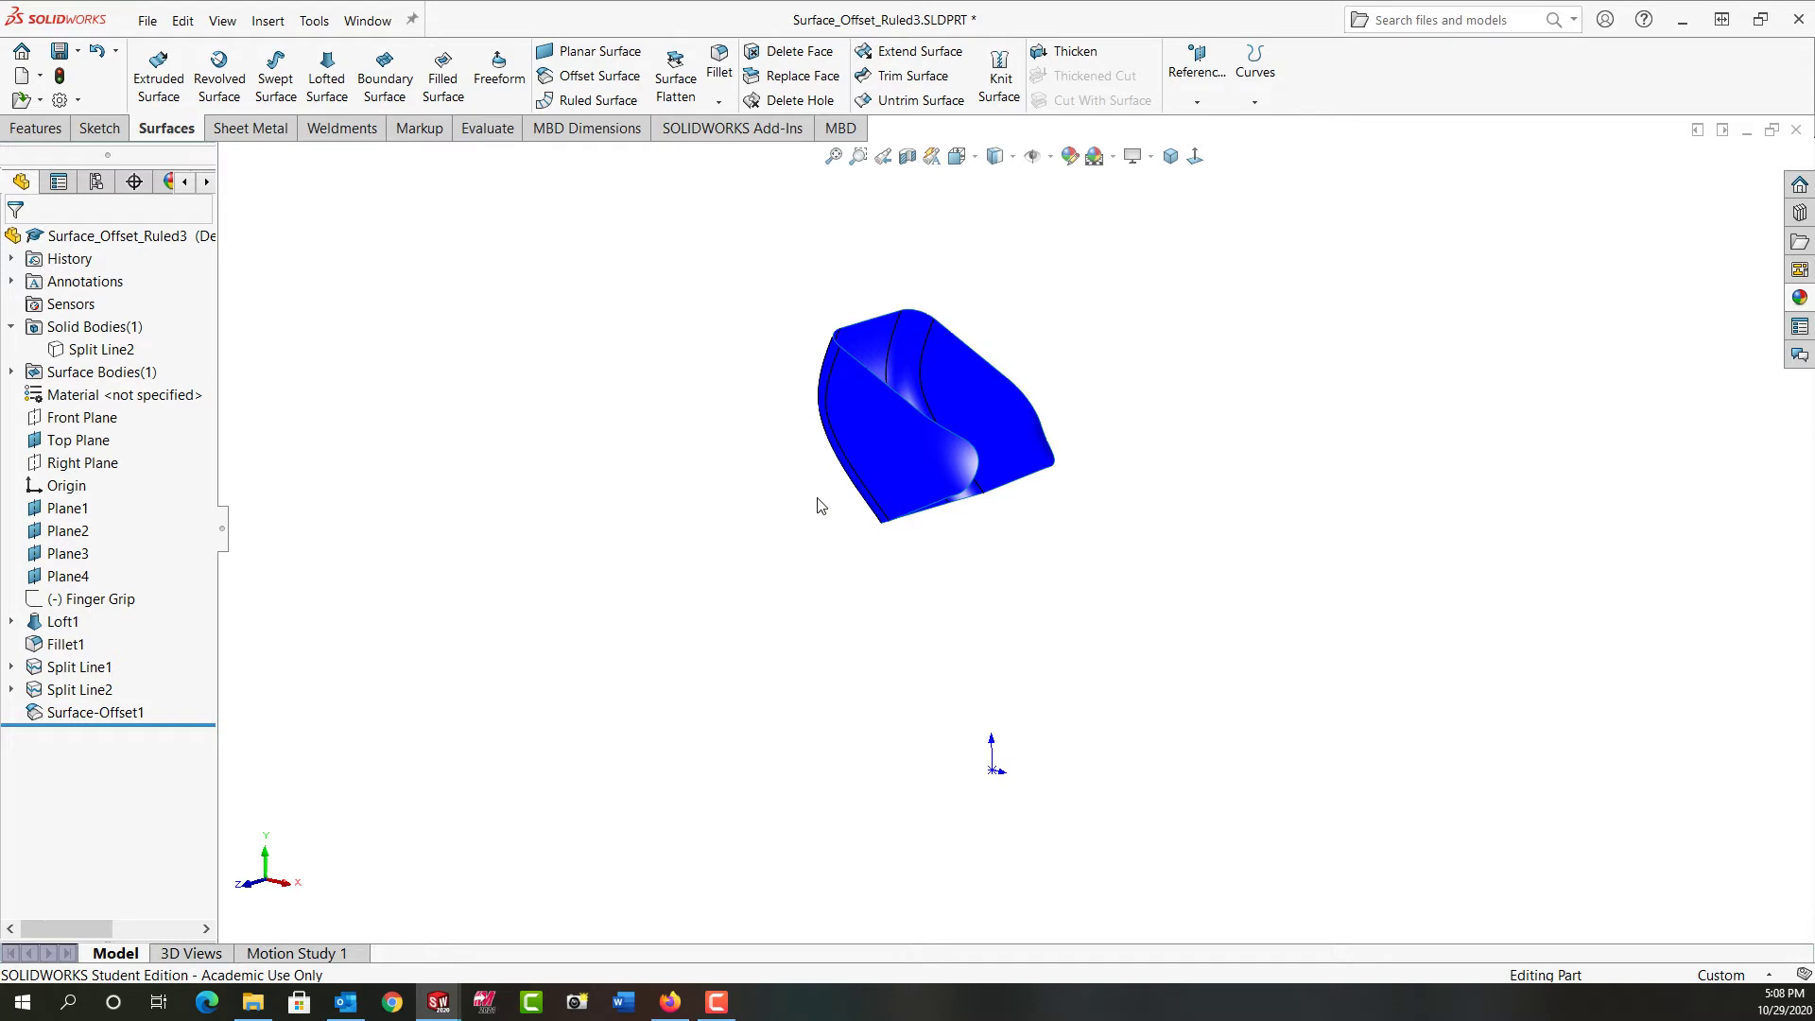
- Add a 0.25in Normal to Surface ruled surface around the offset surface's whole open edge loop
click(593, 101)
scroll(1008, 327, down, 3)
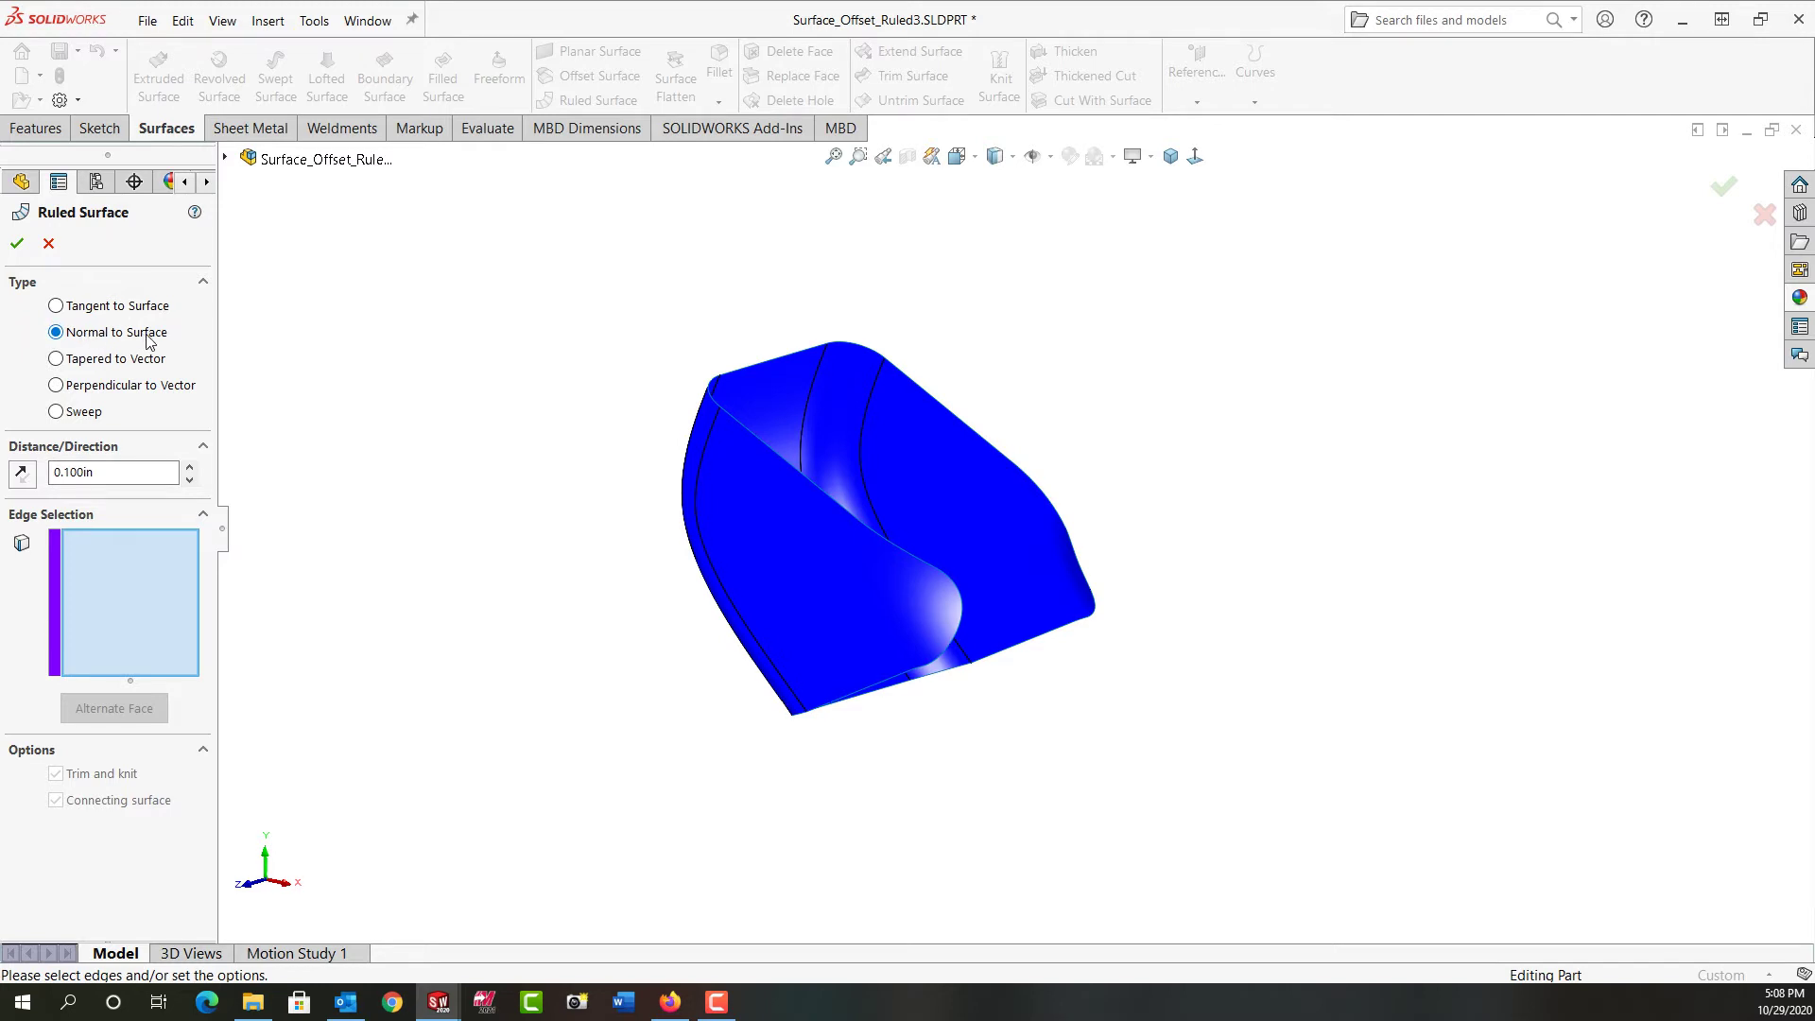
drag(106, 472, 34, 471)
text(0.25)
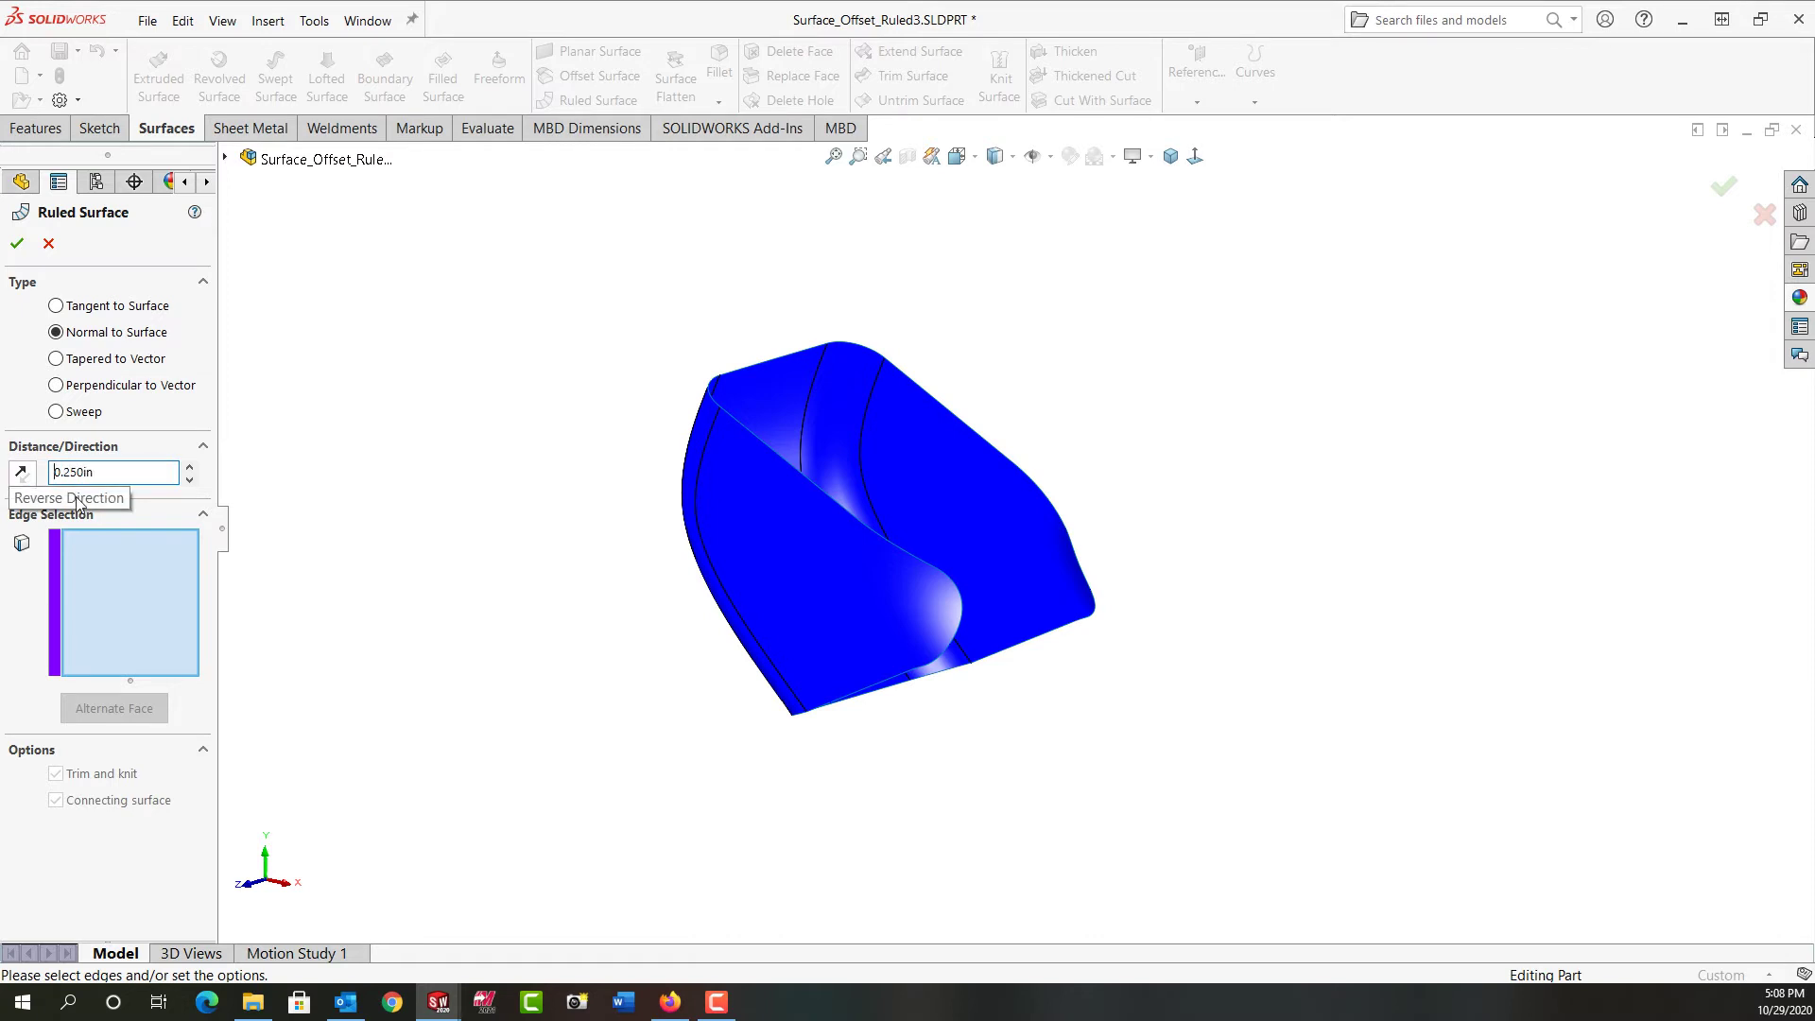
click(959, 423)
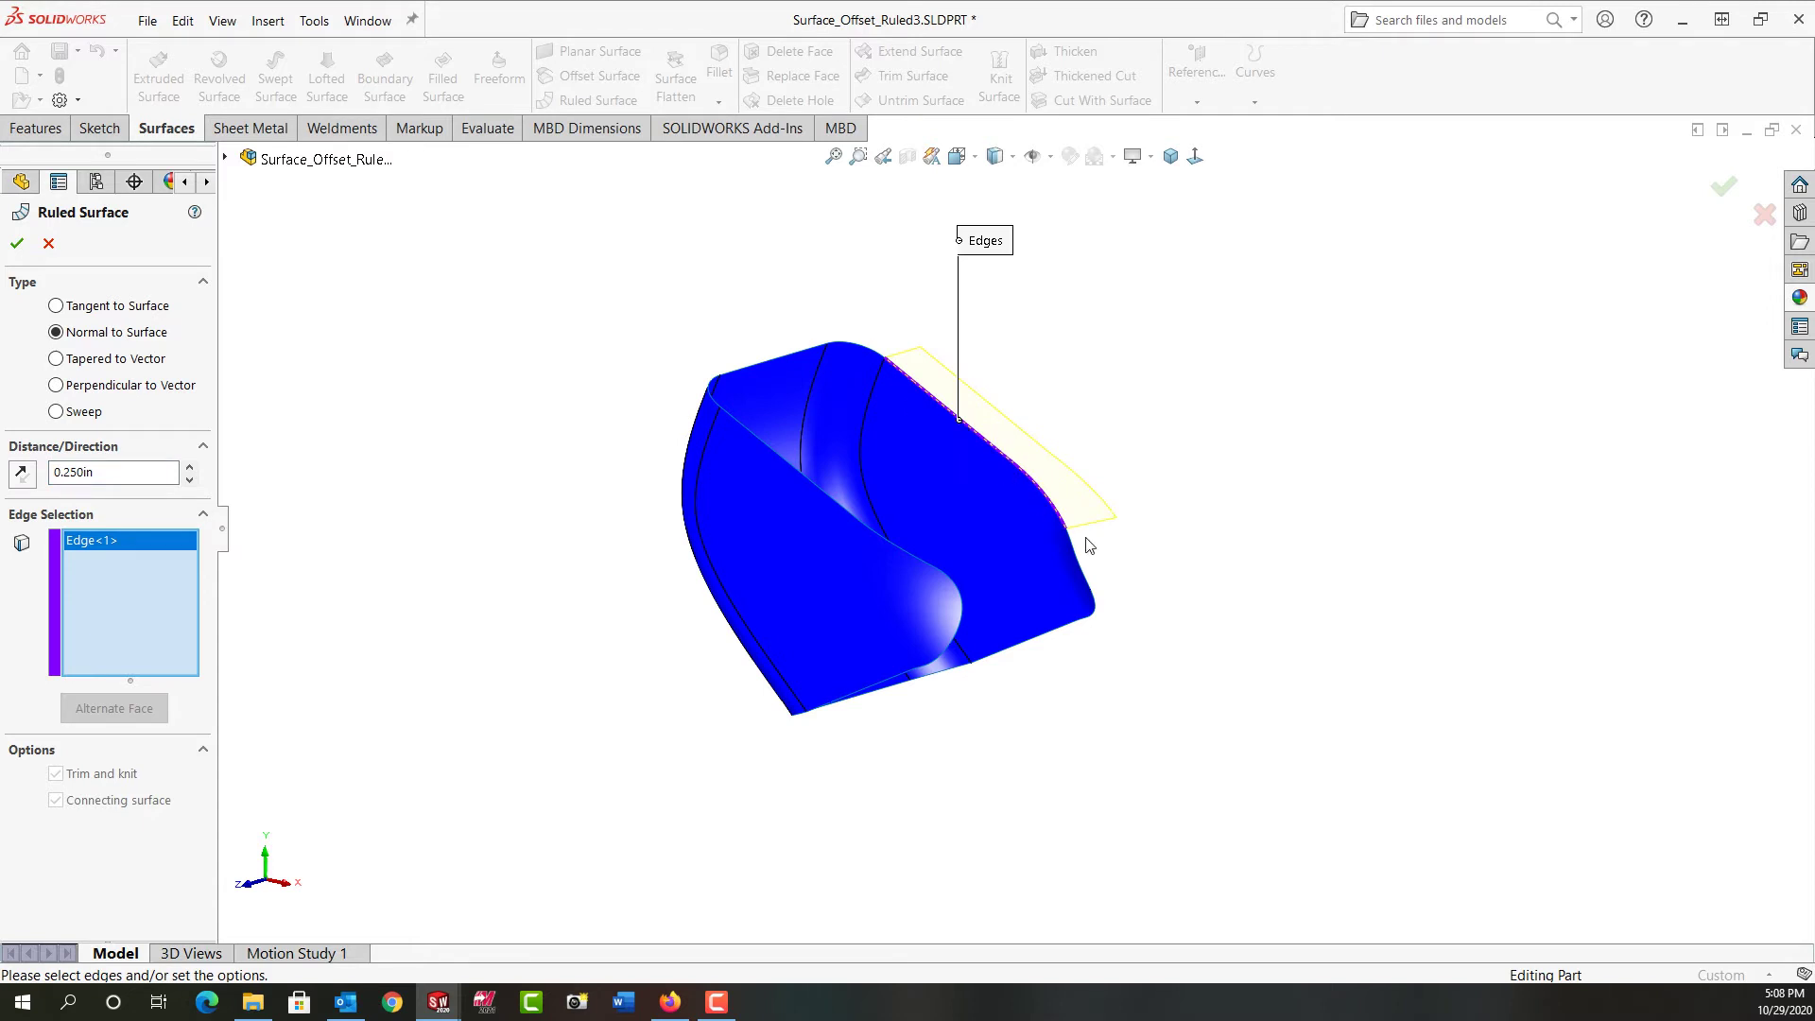
click(1075, 565)
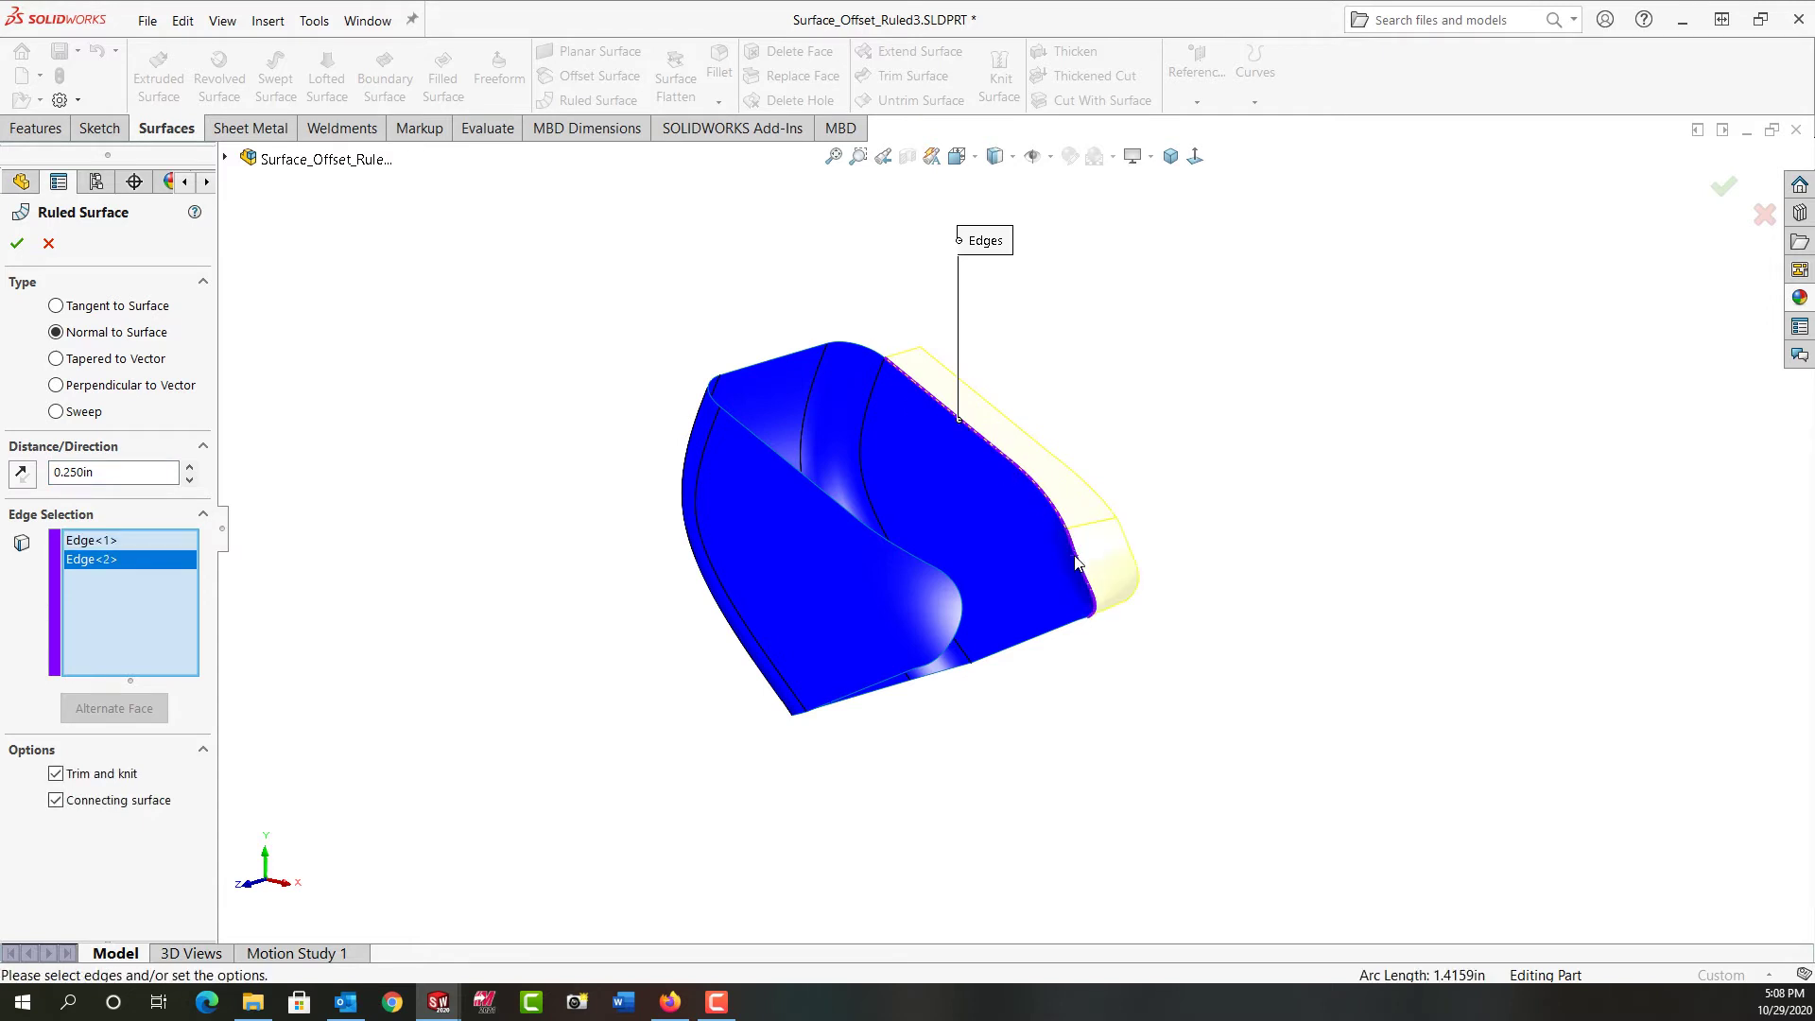
right_click(94, 576)
click(179, 588)
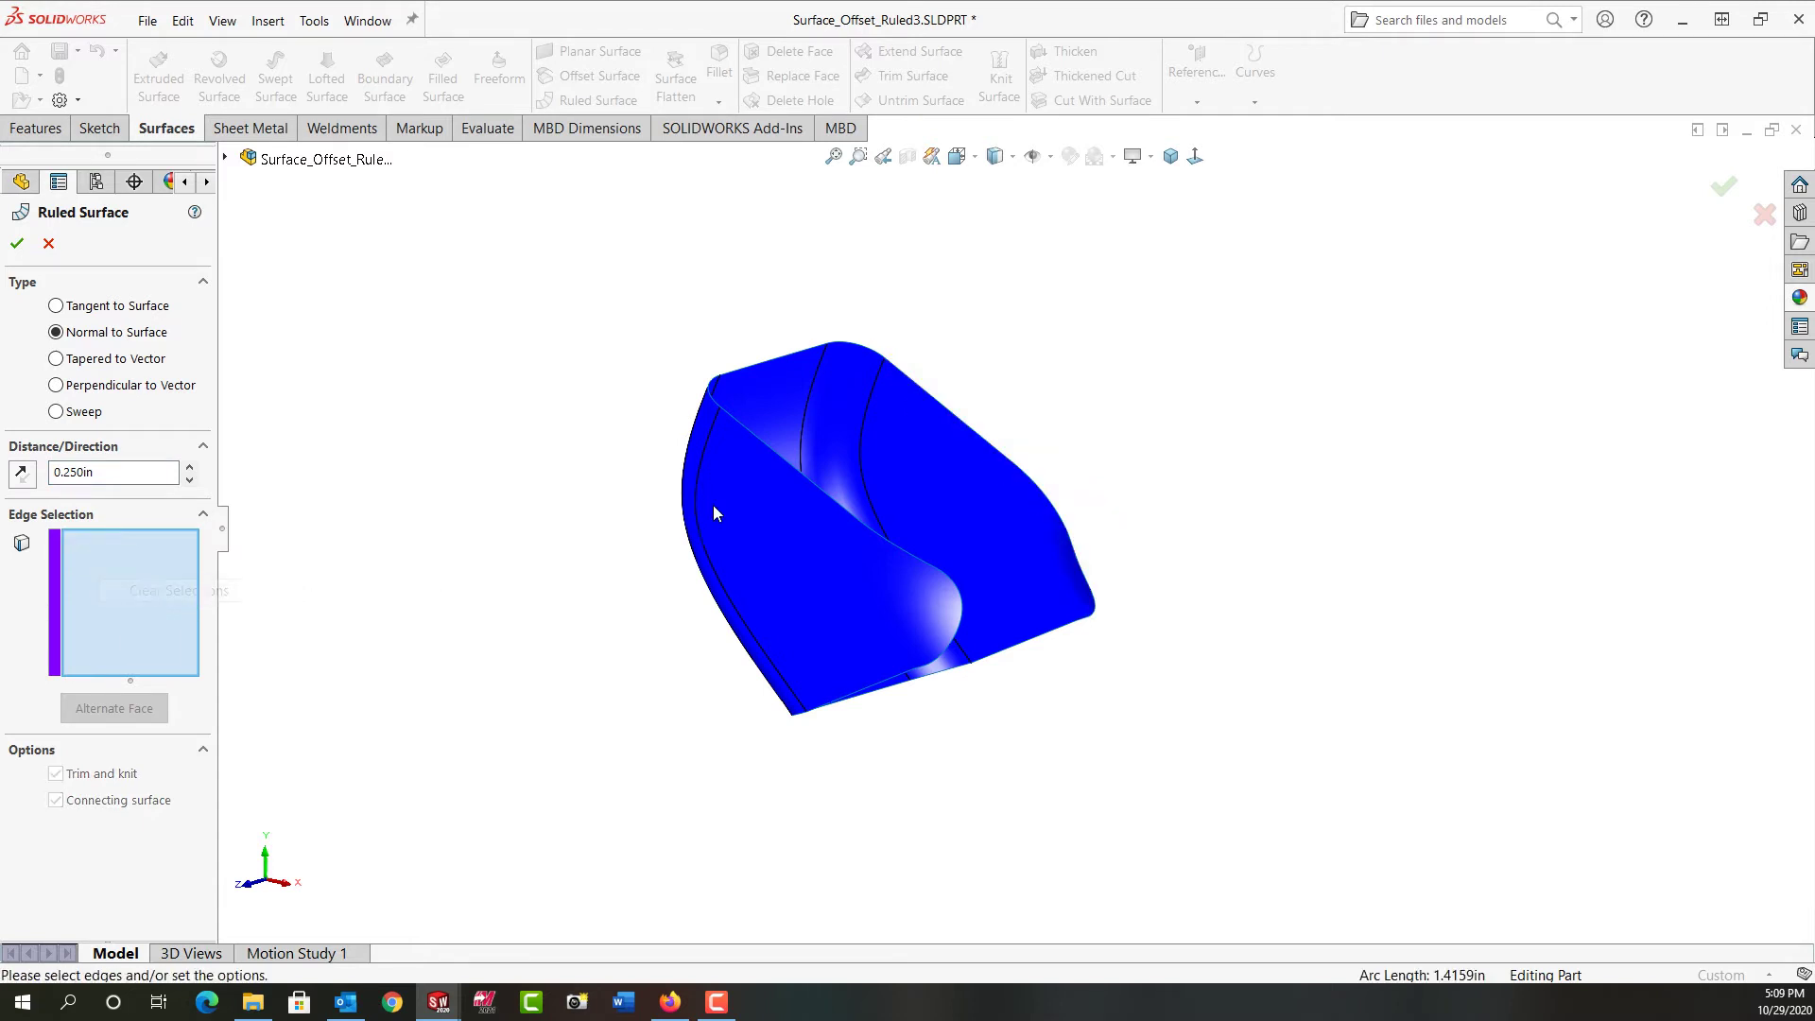
right_click(983, 438)
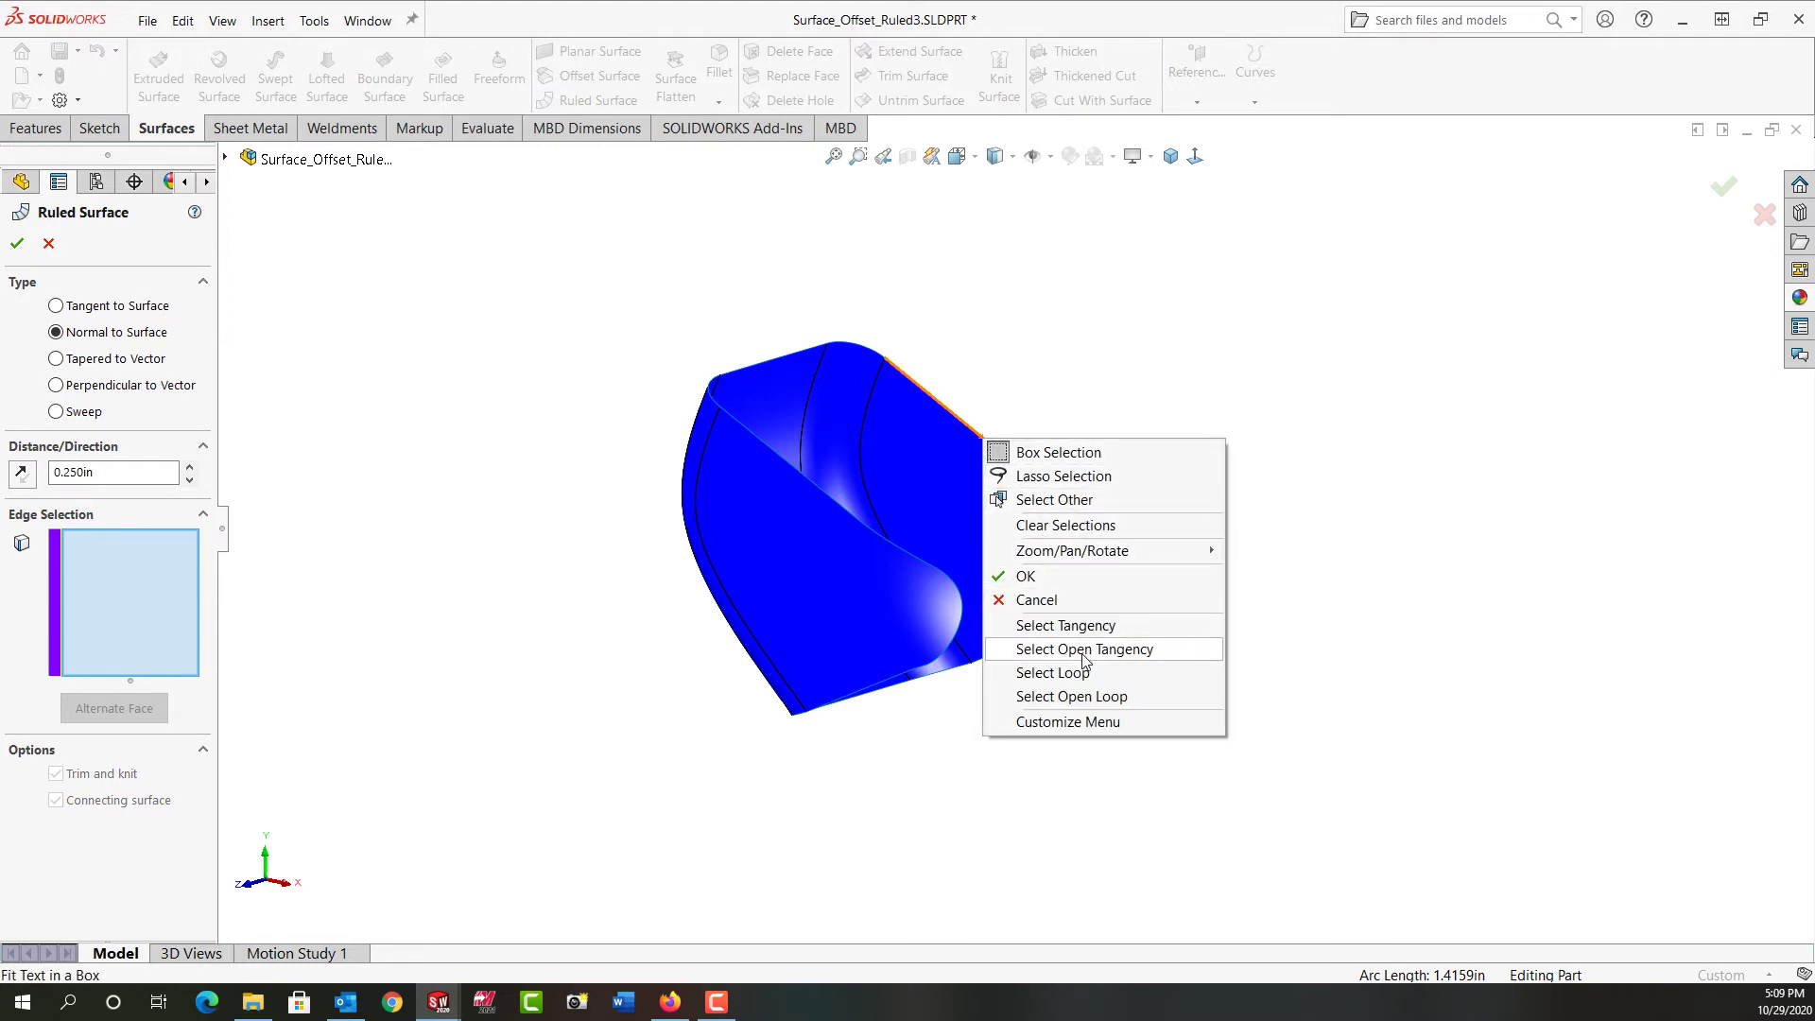
click(1076, 697)
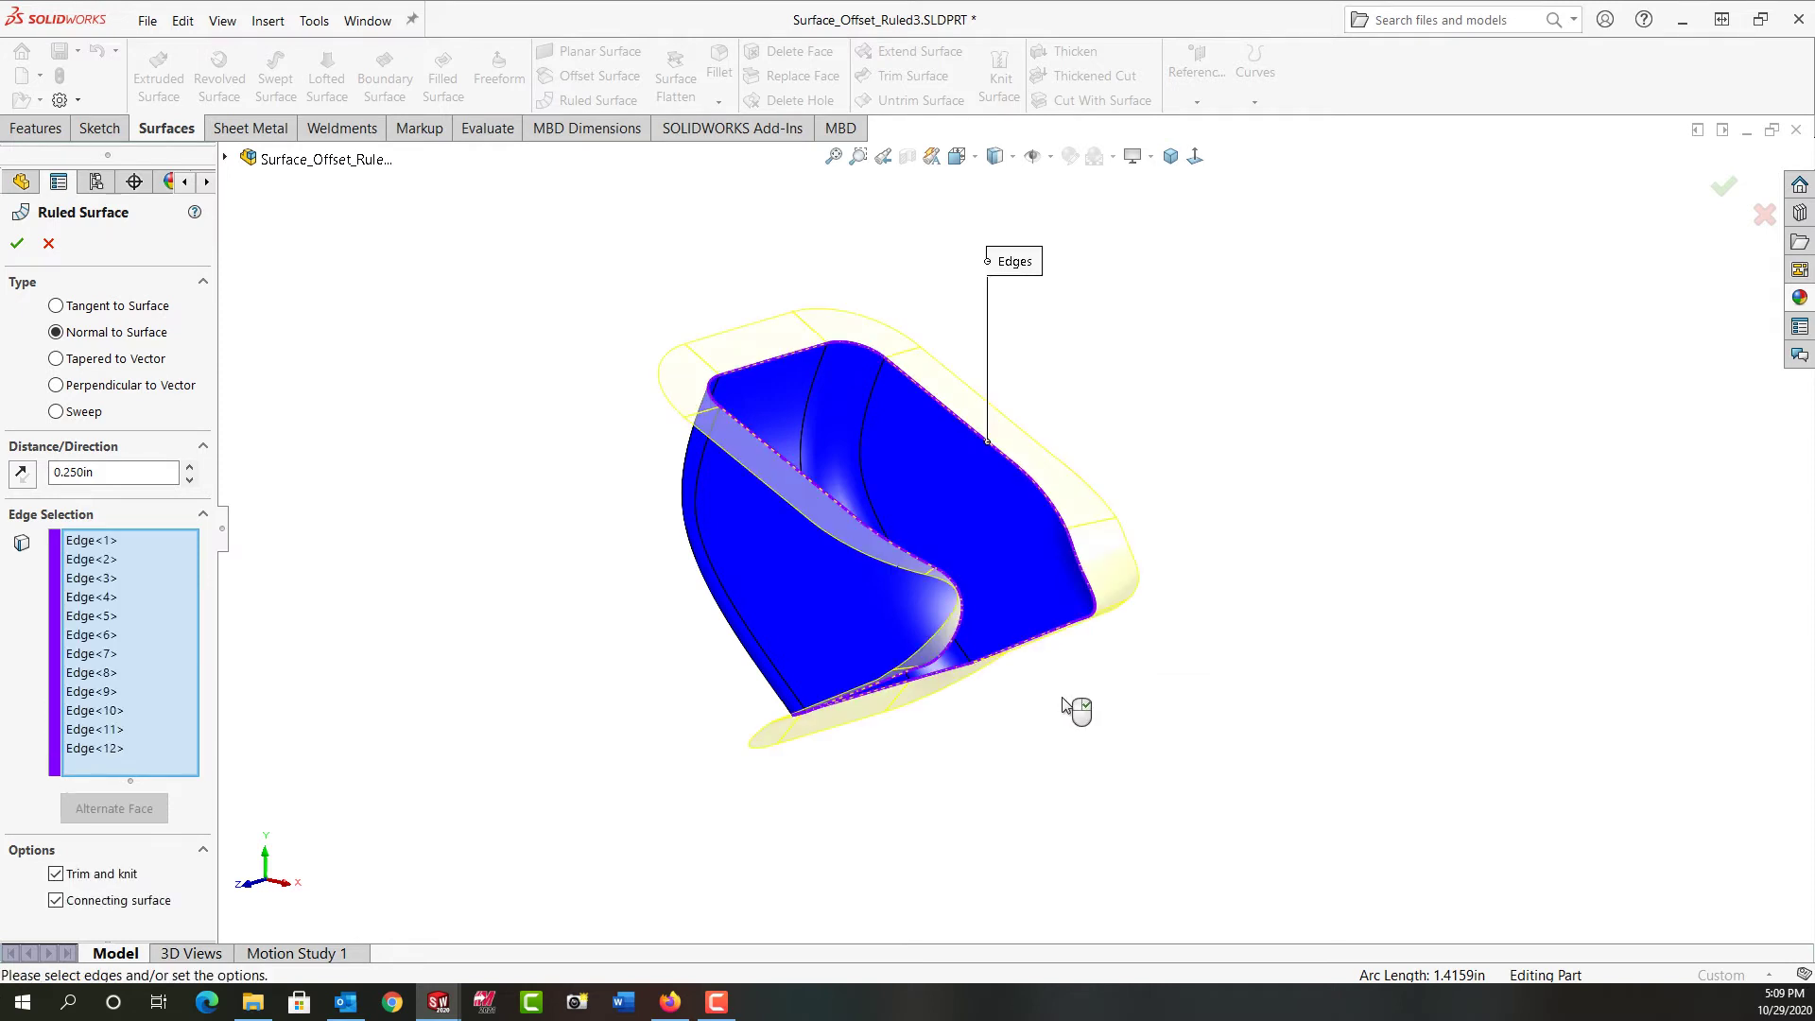
right_click(1076, 711)
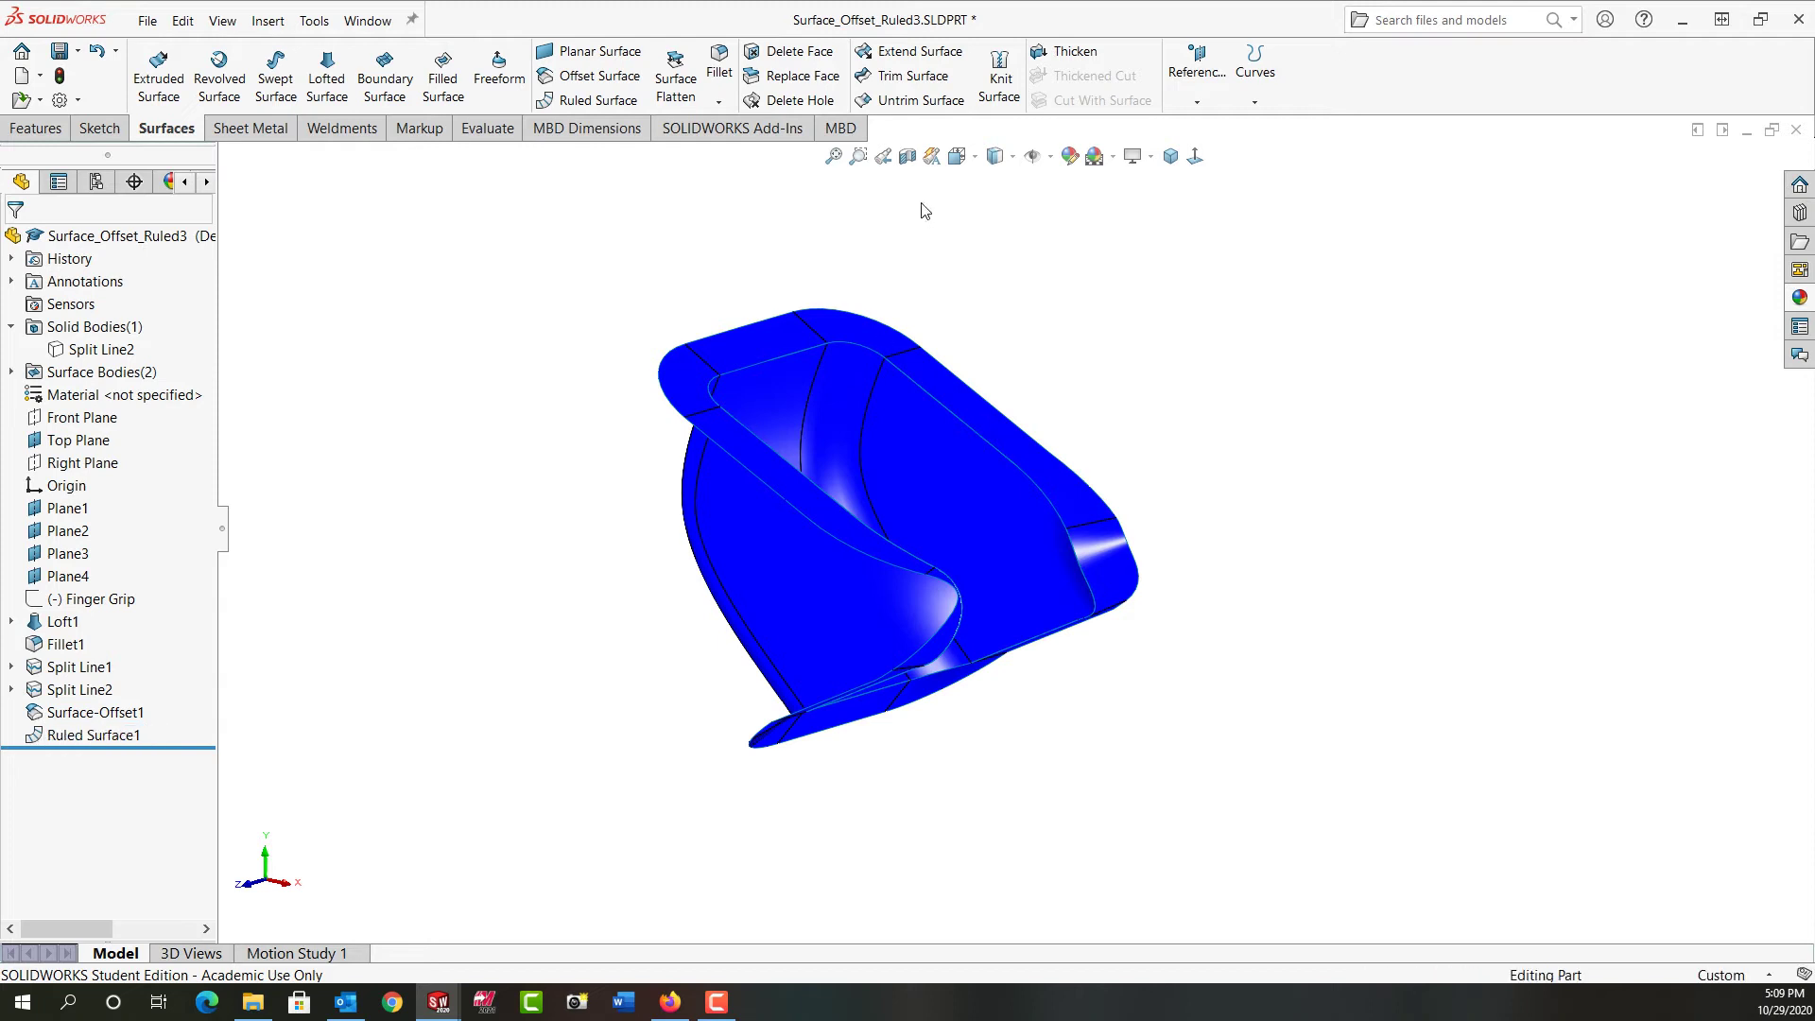
- Knit Surface-Offset1 and Ruled Surface1 together into Surface-Knit1
click(1000, 77)
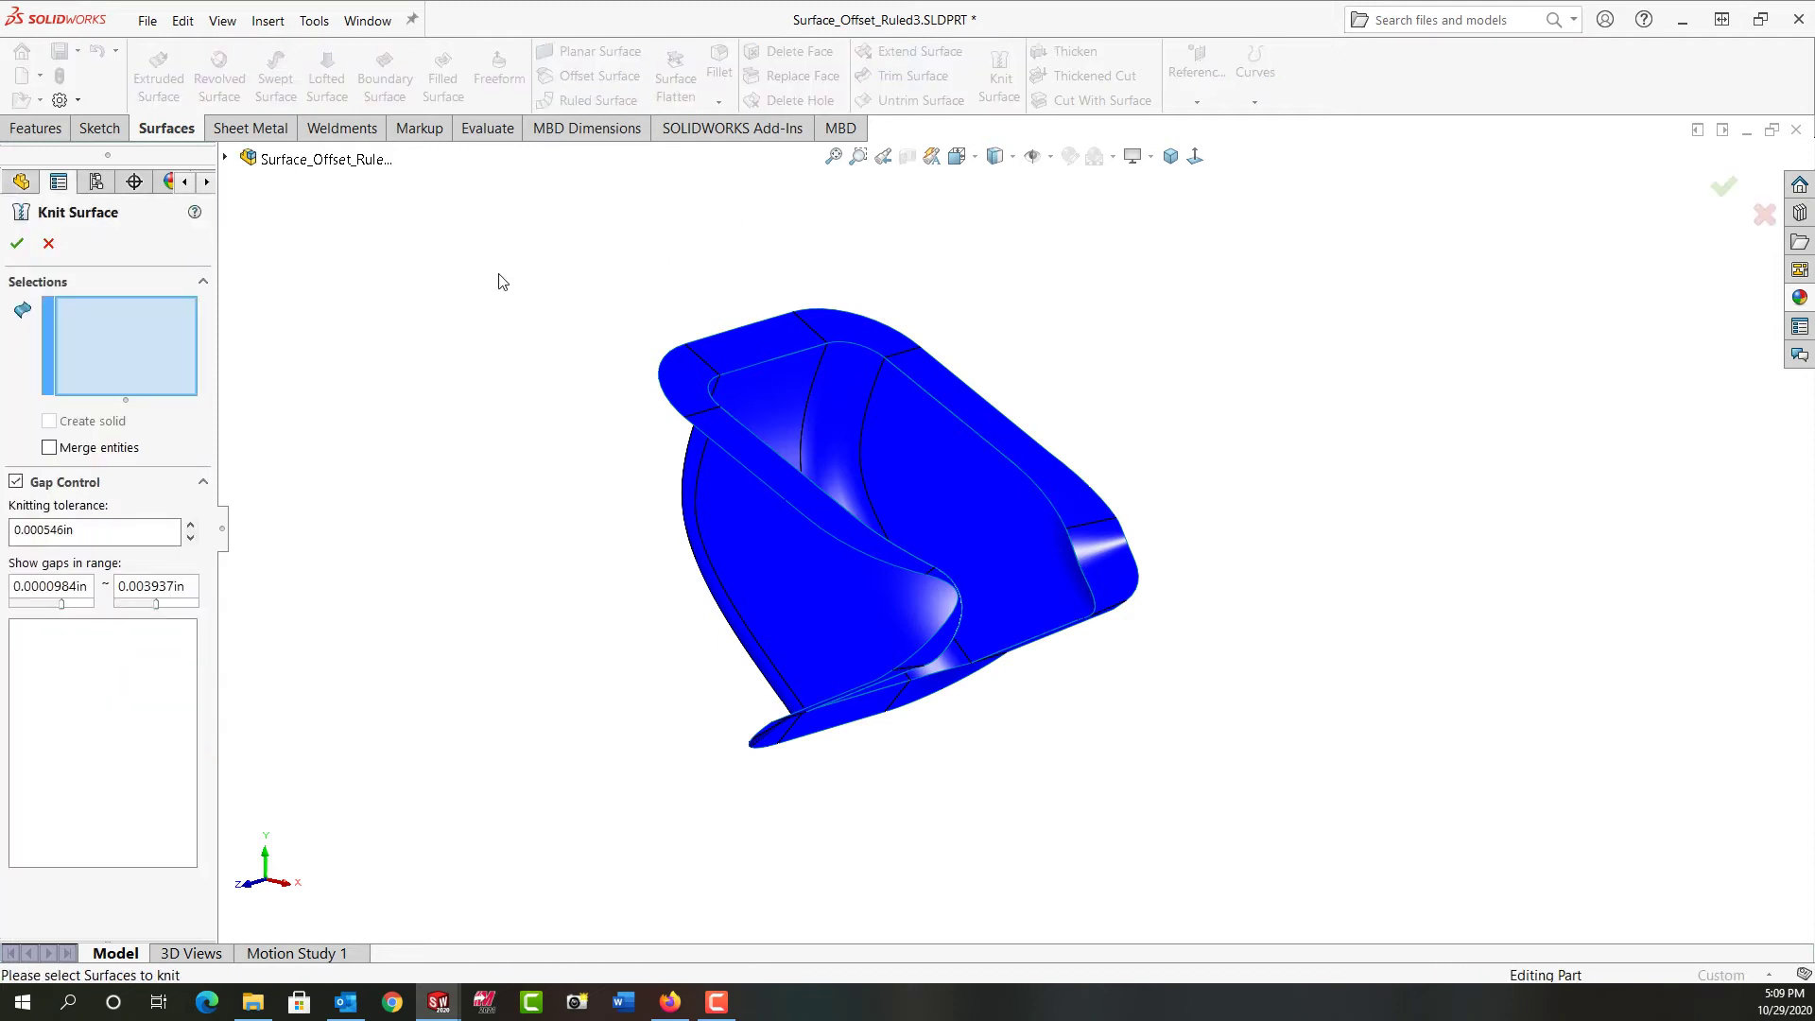
drag(500, 259, 1229, 835)
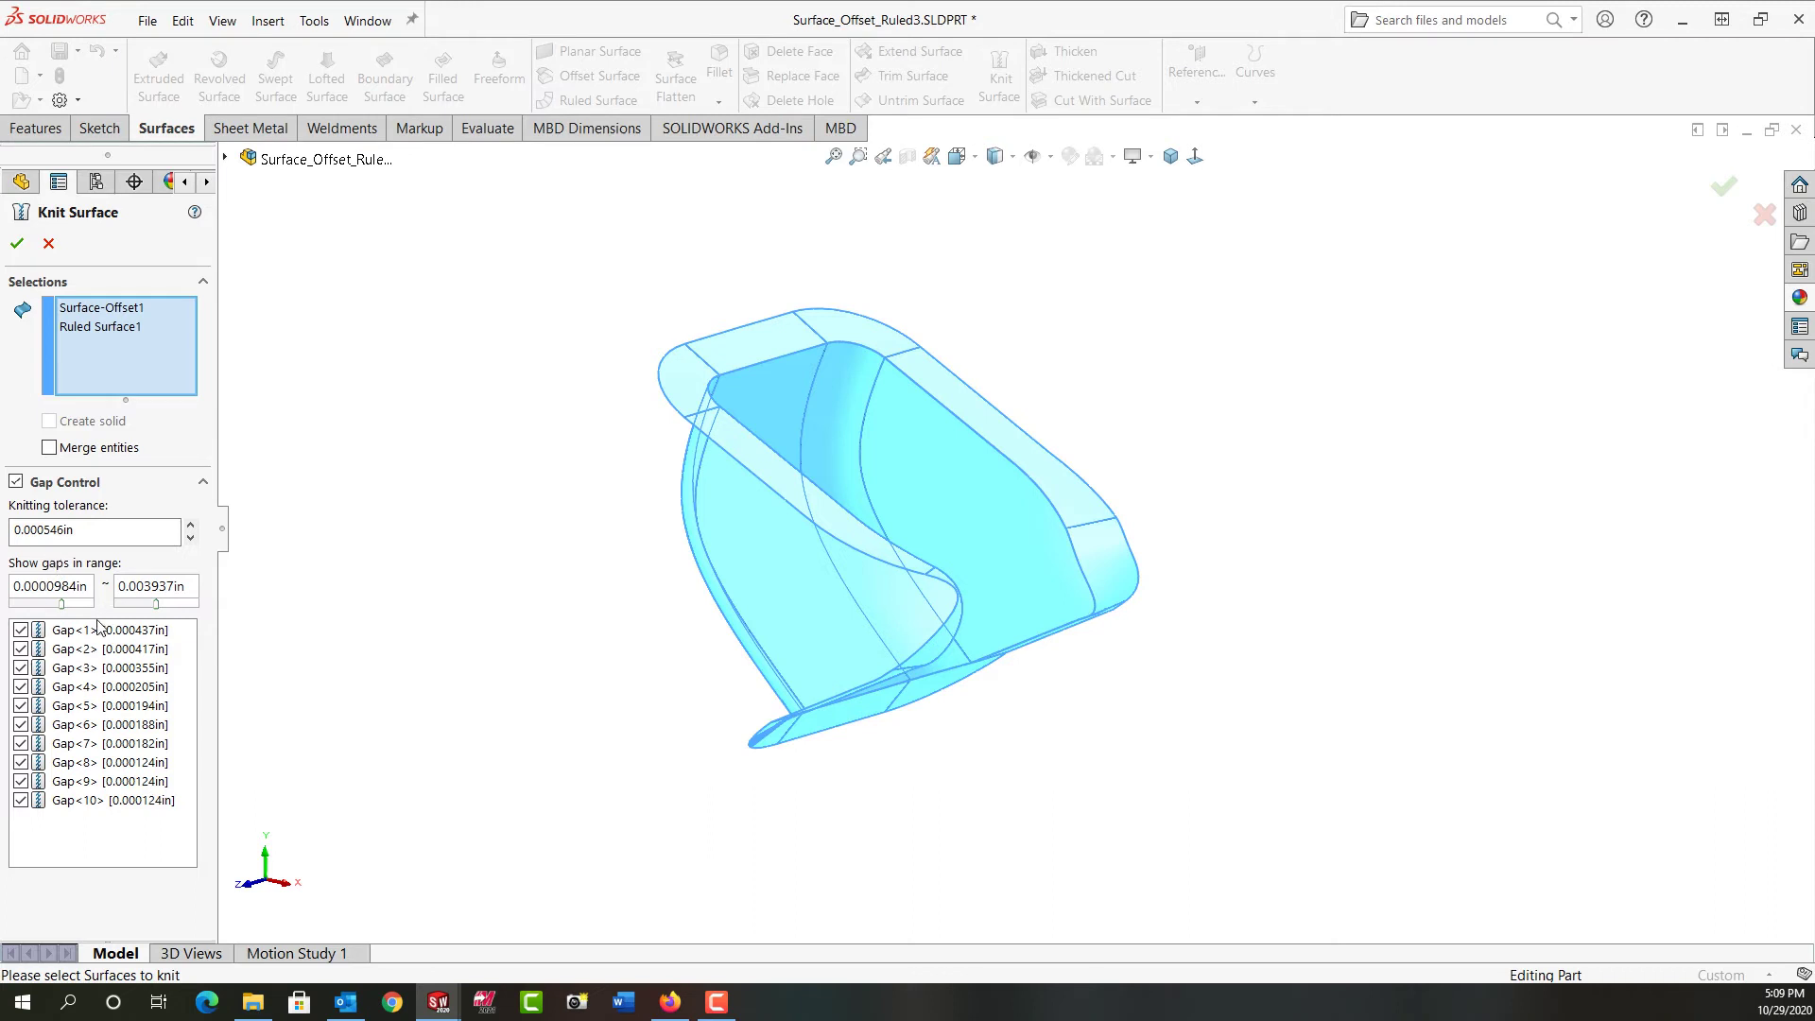
click(18, 246)
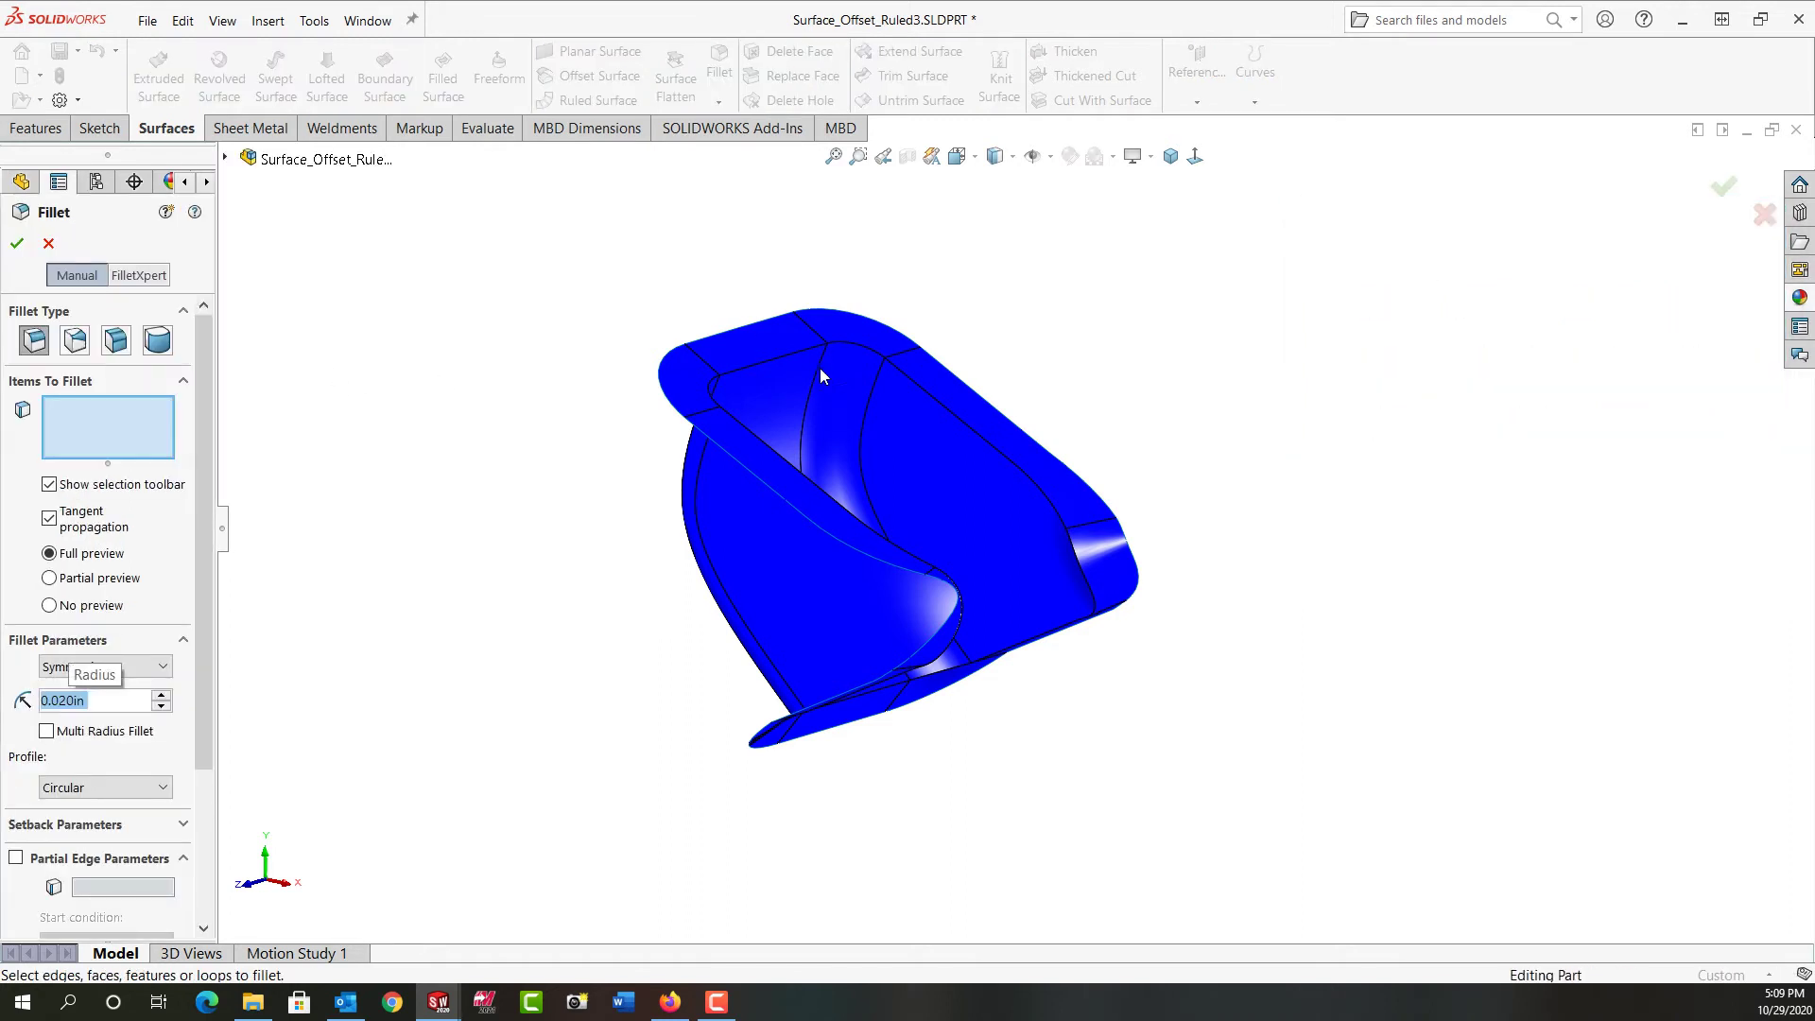
- Fillet the full 12-edge seam loop of the knitted surface at 0.02in
click(968, 425)
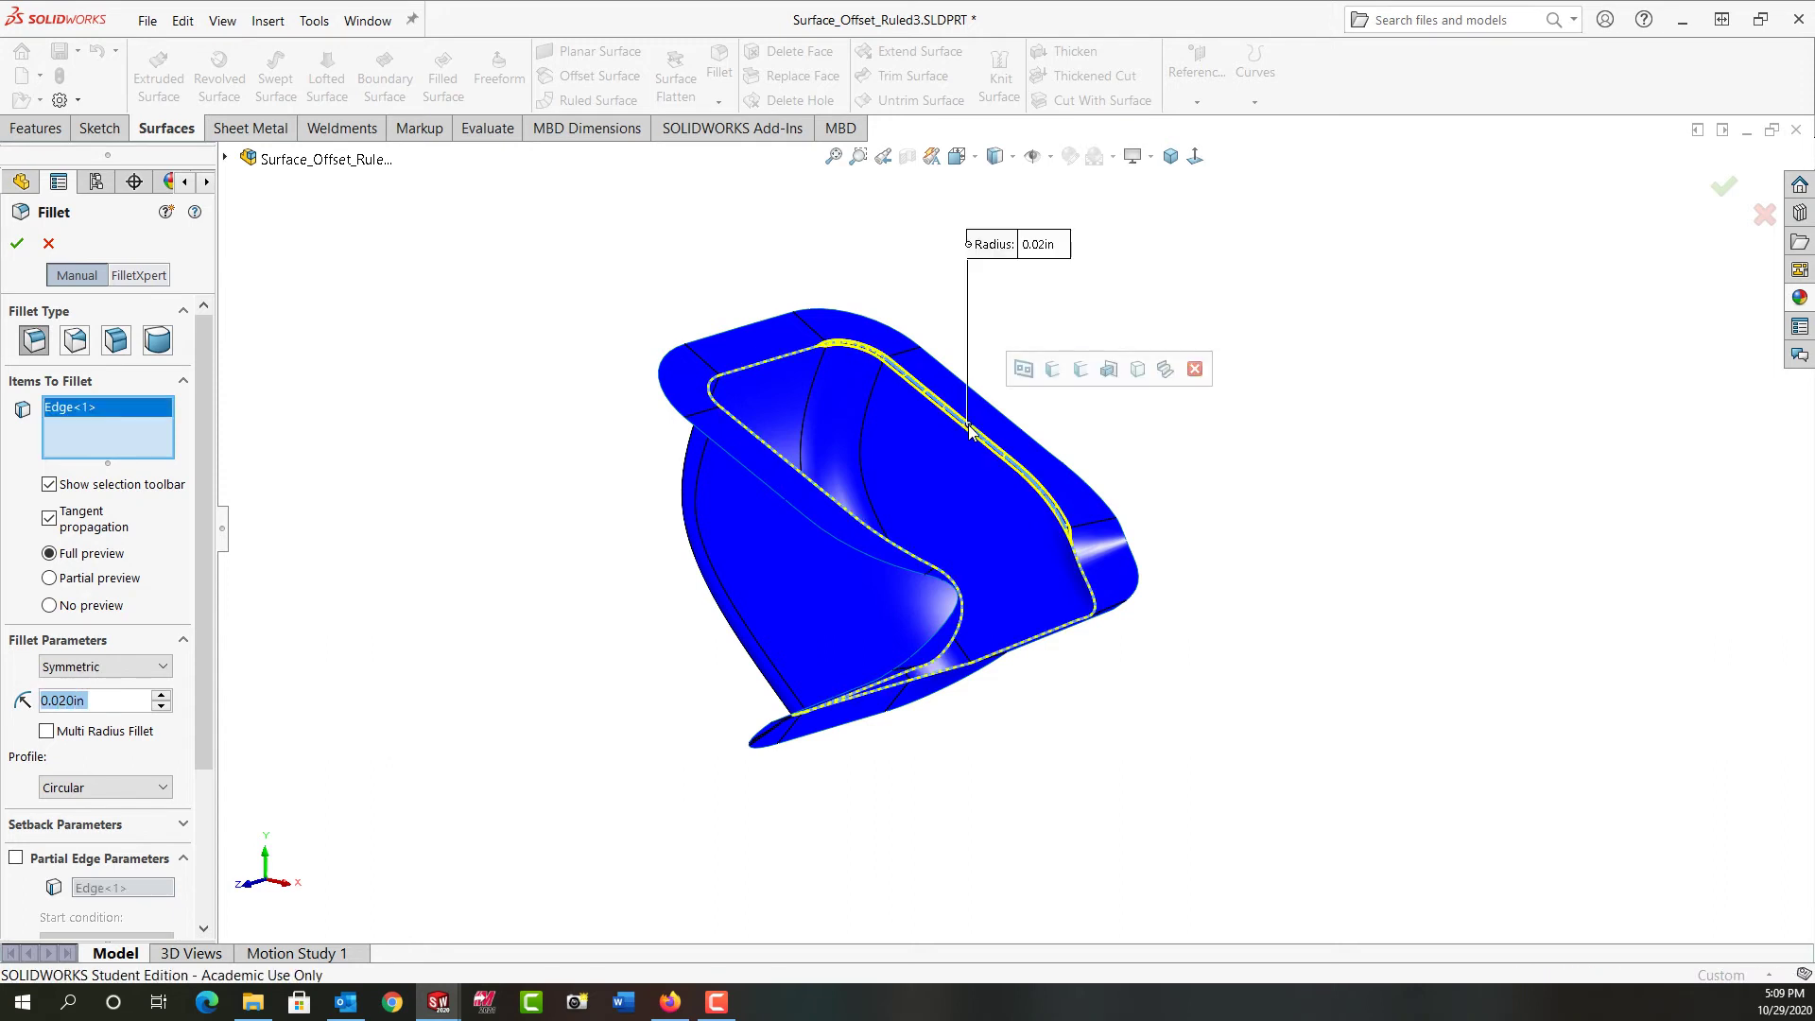
click(1023, 370)
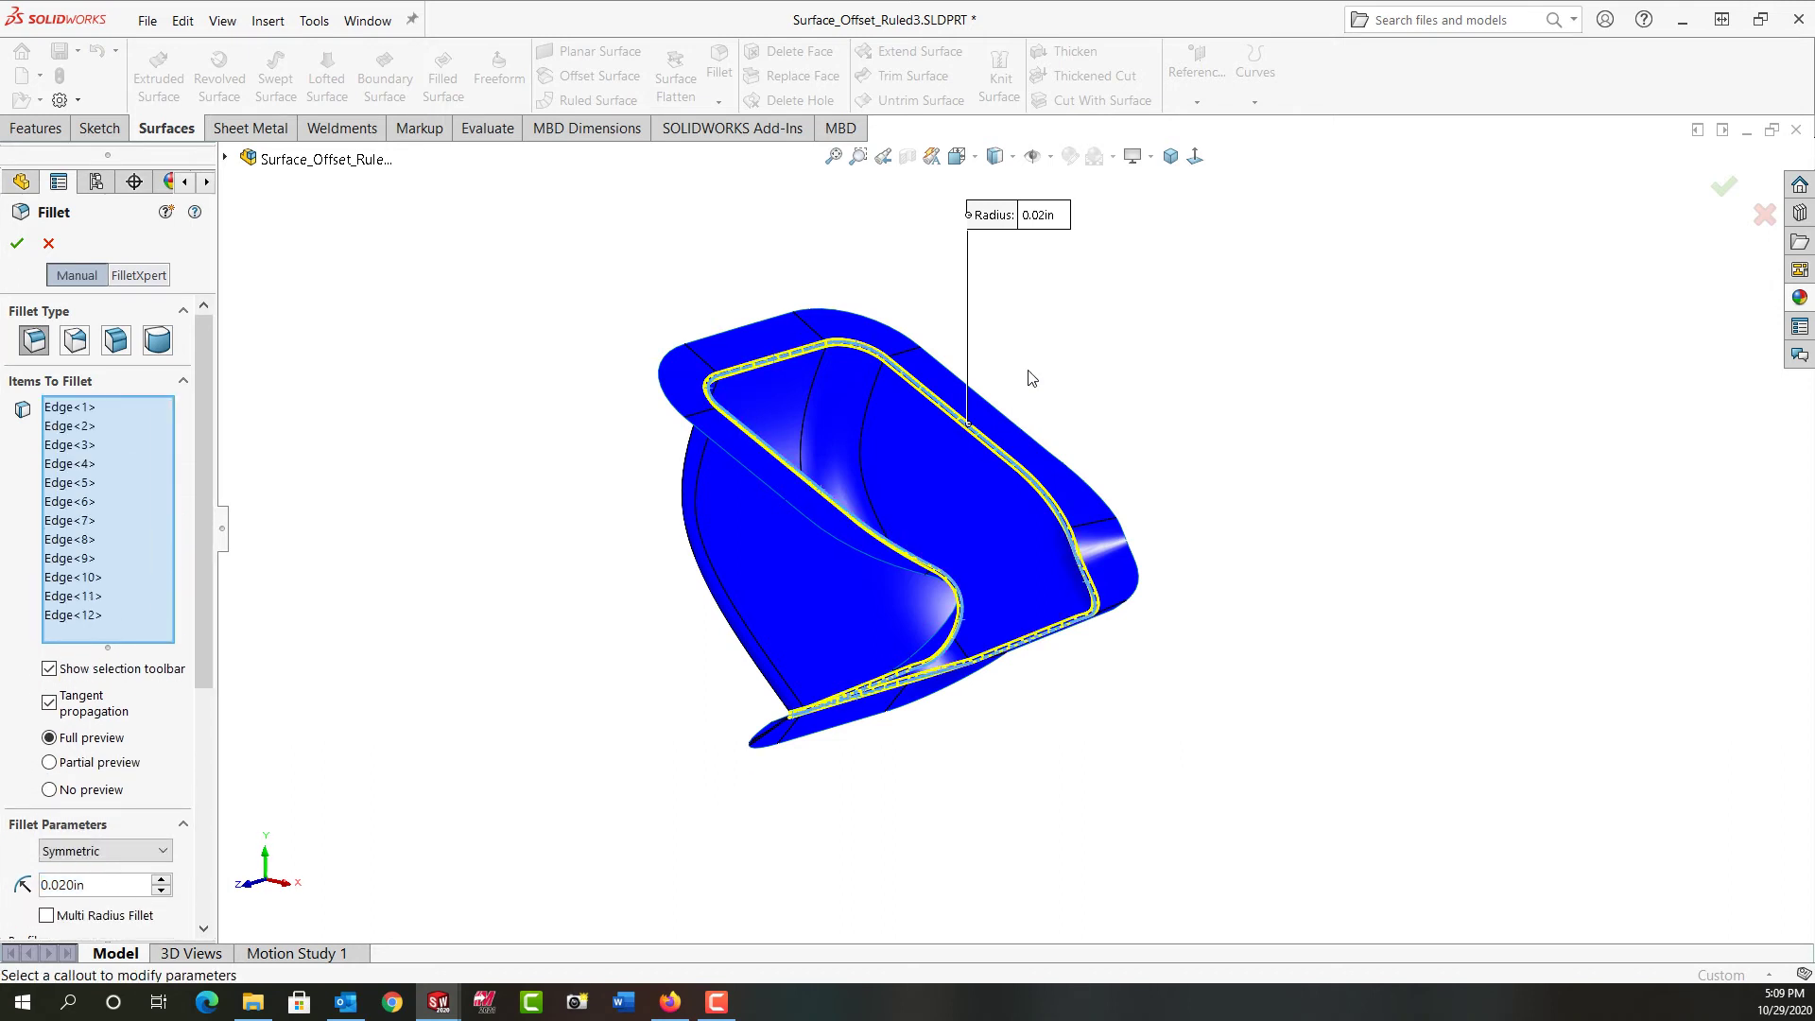
right_click(1030, 371)
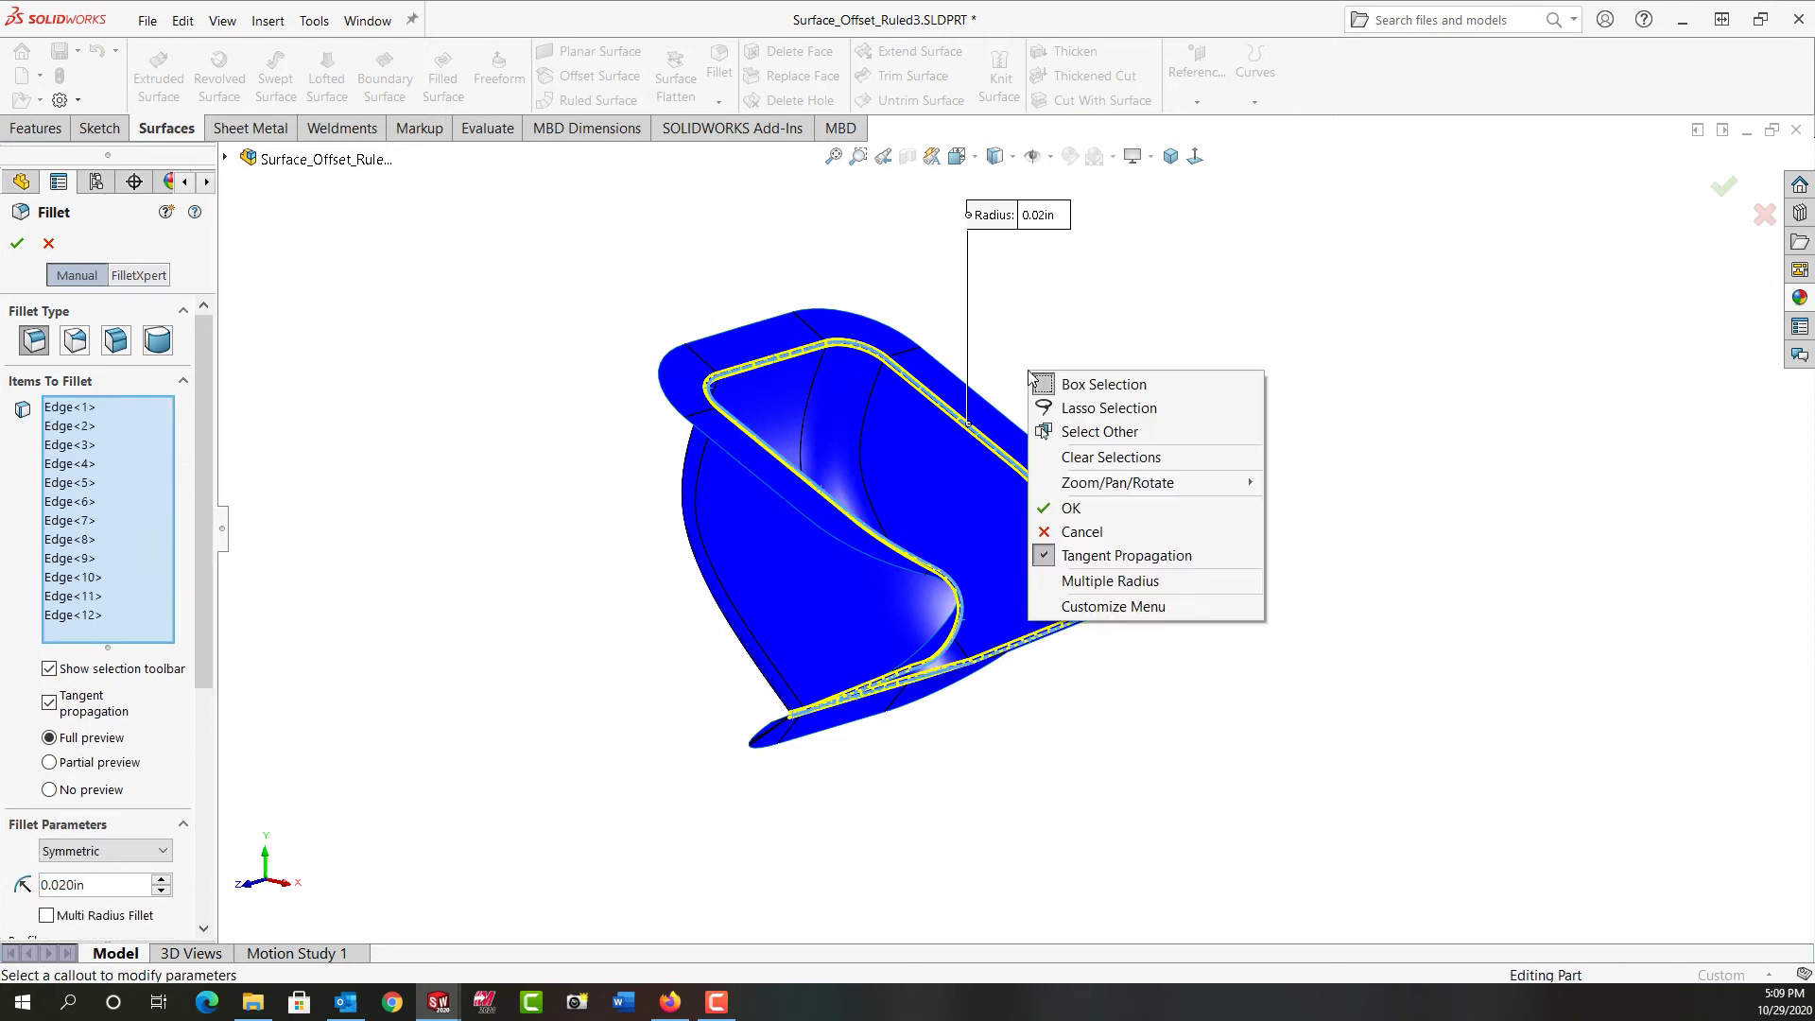
click(1087, 516)
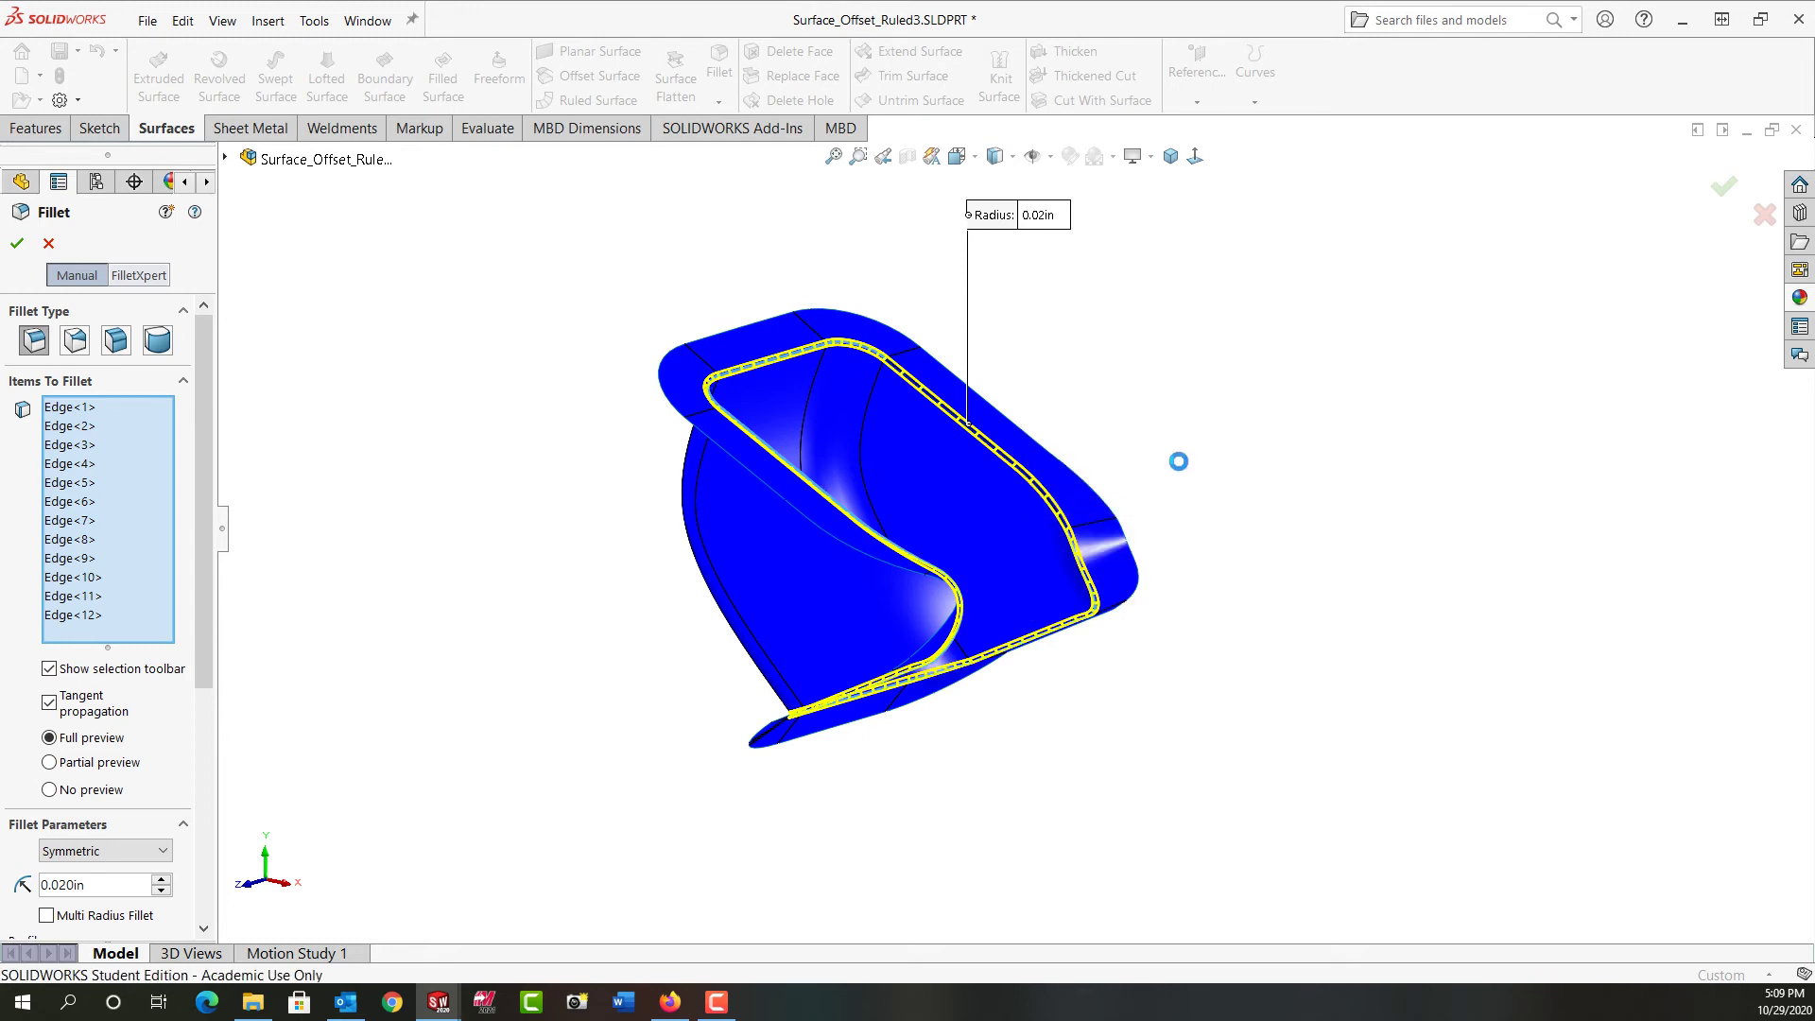
mouse_move(1179, 462)
middle_down()
mouse_move(999, 369)
mouse_move(1086, 470)
mouse_move(1231, 494)
mouse_move(1256, 405)
mouse_move(1211, 478)
middle_up()
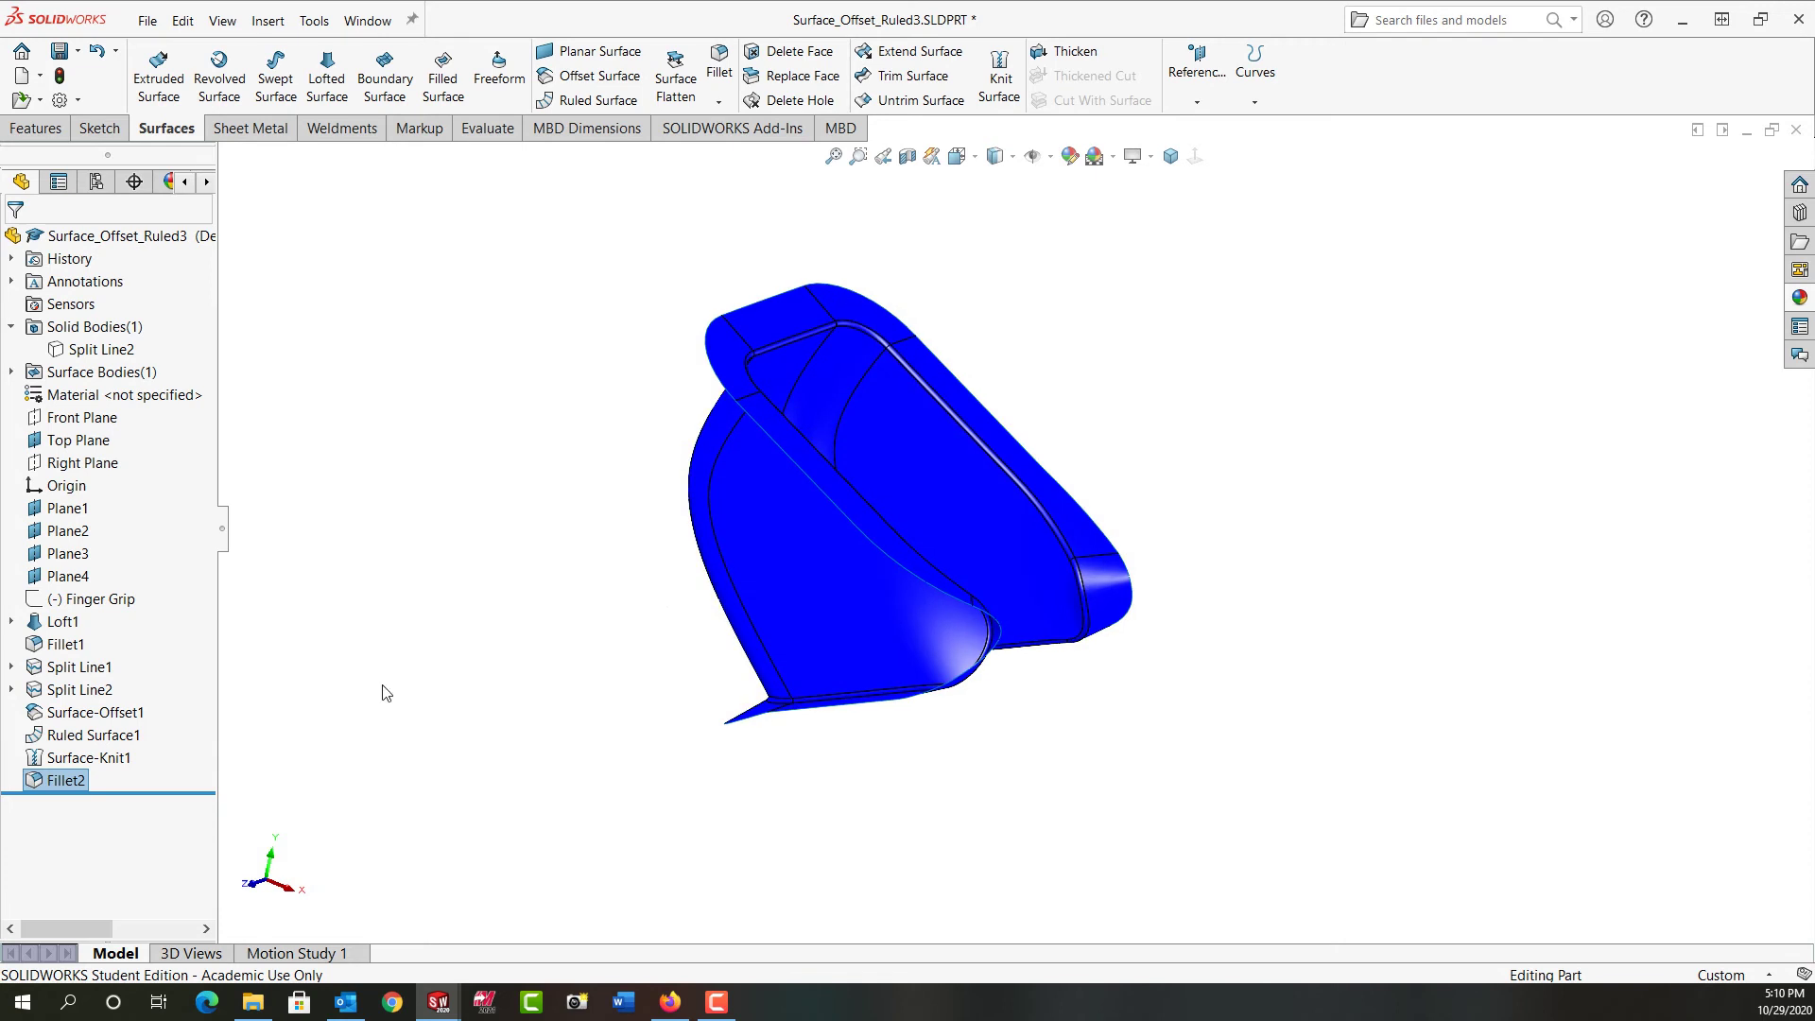
- Cut the solid grip body with the Fillet2 surface, with the cut direction reversed
click(11, 372)
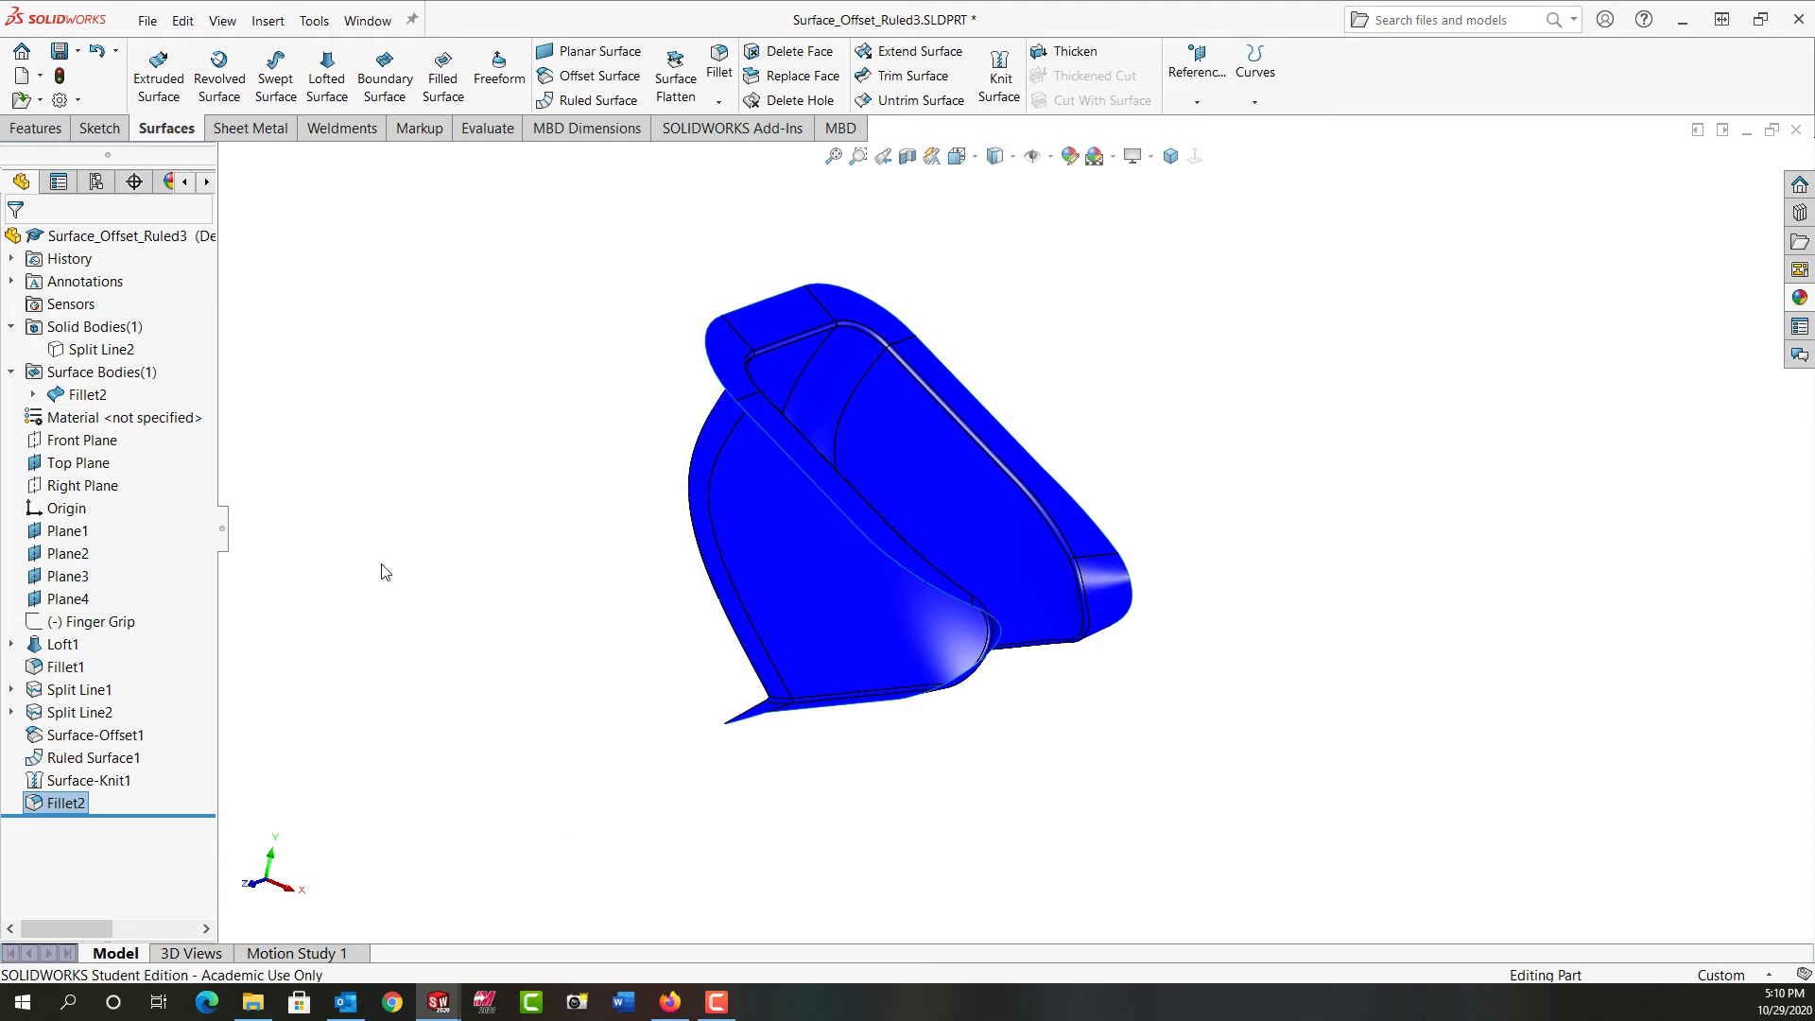
click(131, 354)
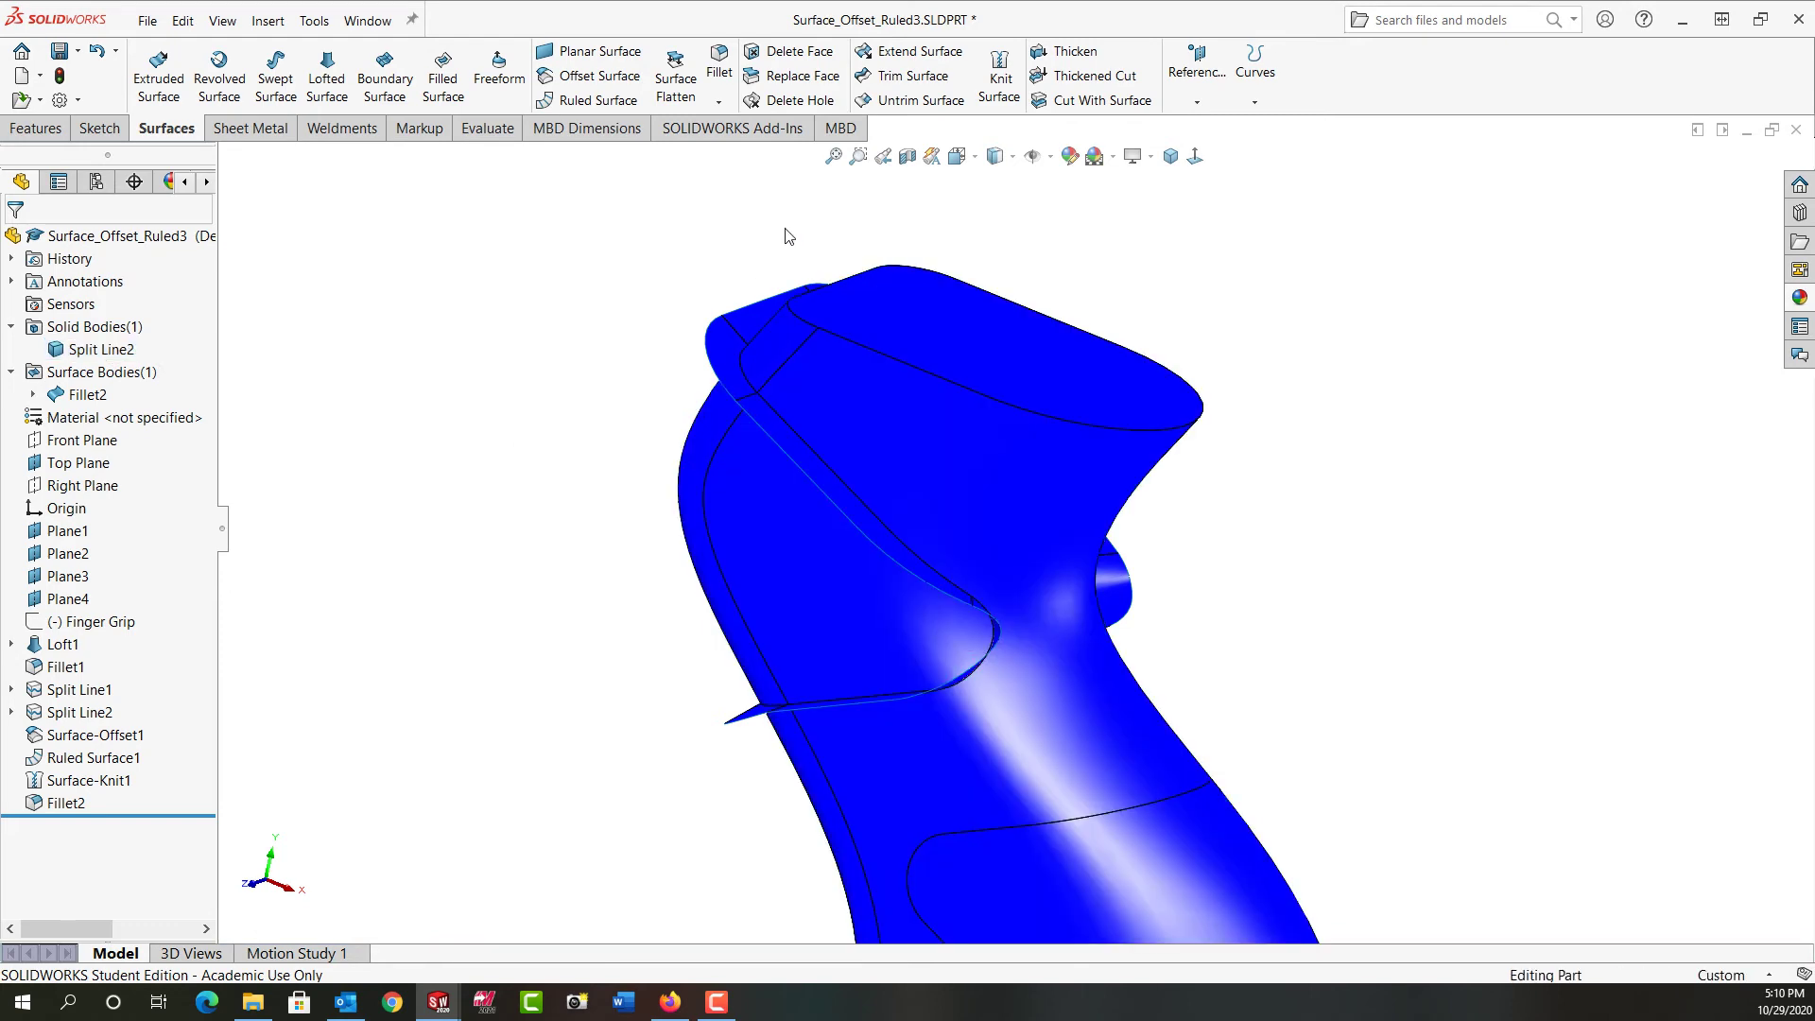
click(1089, 101)
click(733, 342)
middle_drag(606, 595, 800, 624)
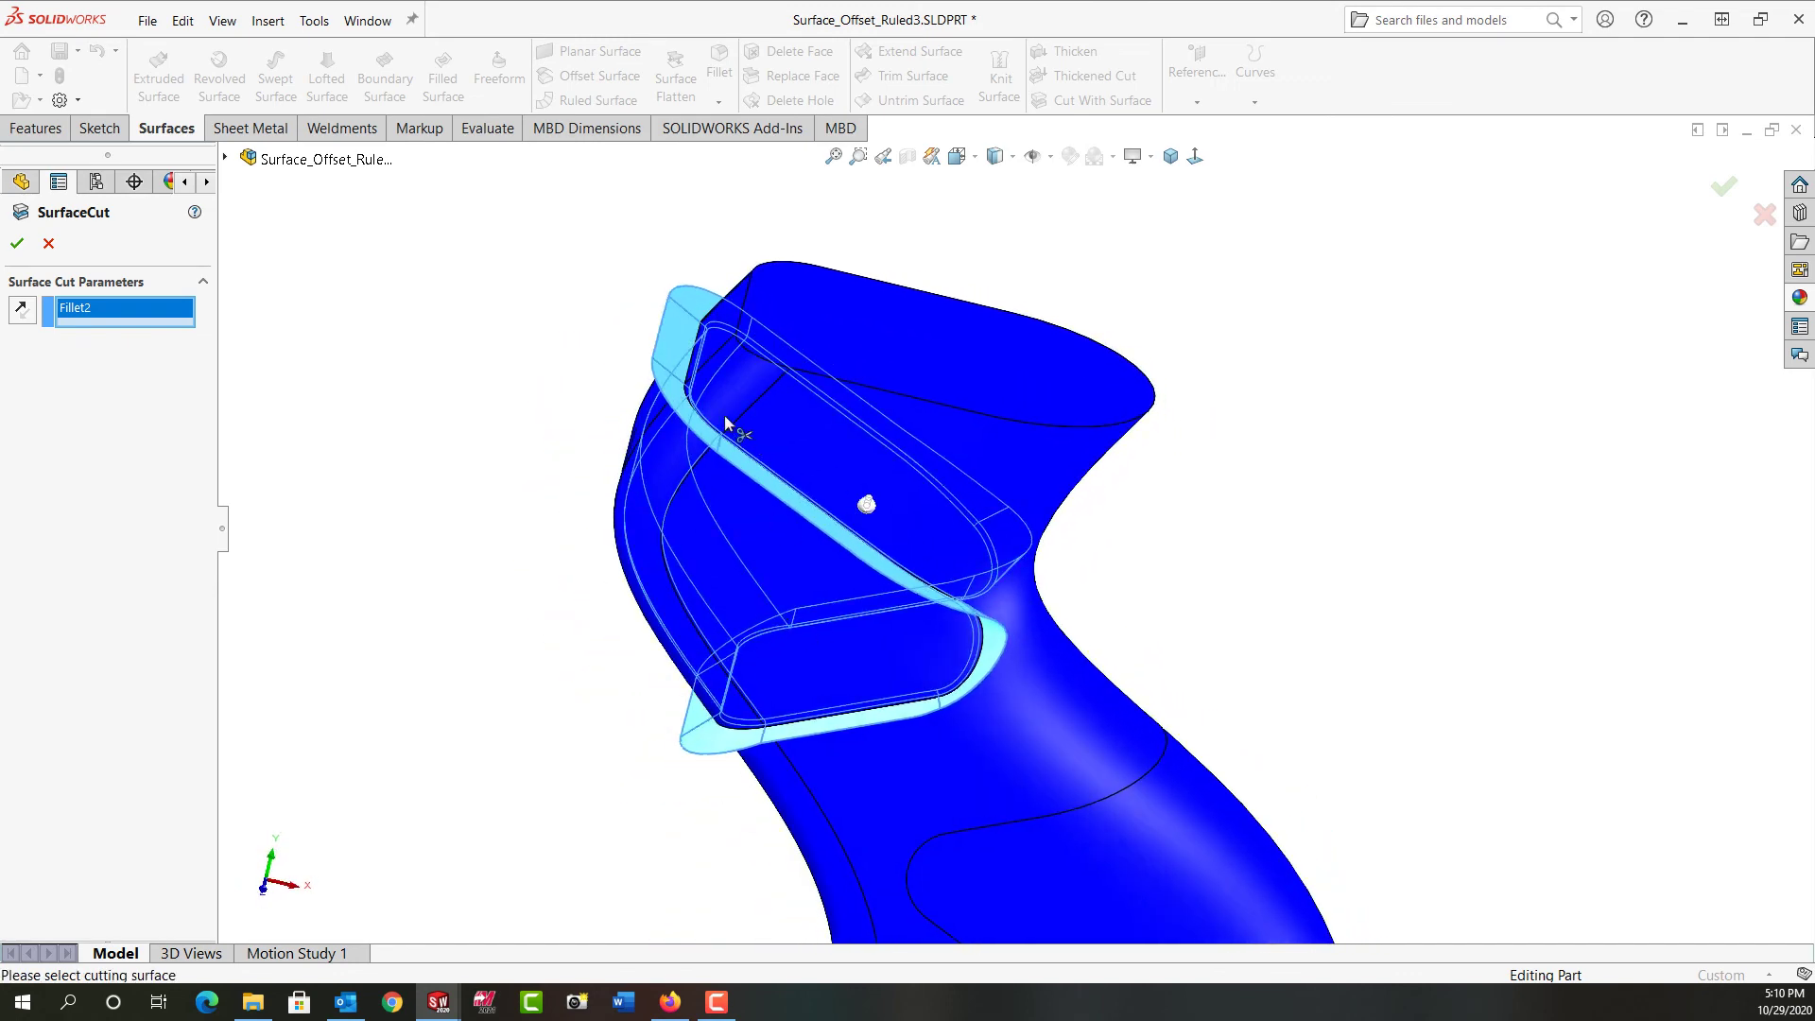
click(28, 315)
middle_drag(352, 369, 150, 336)
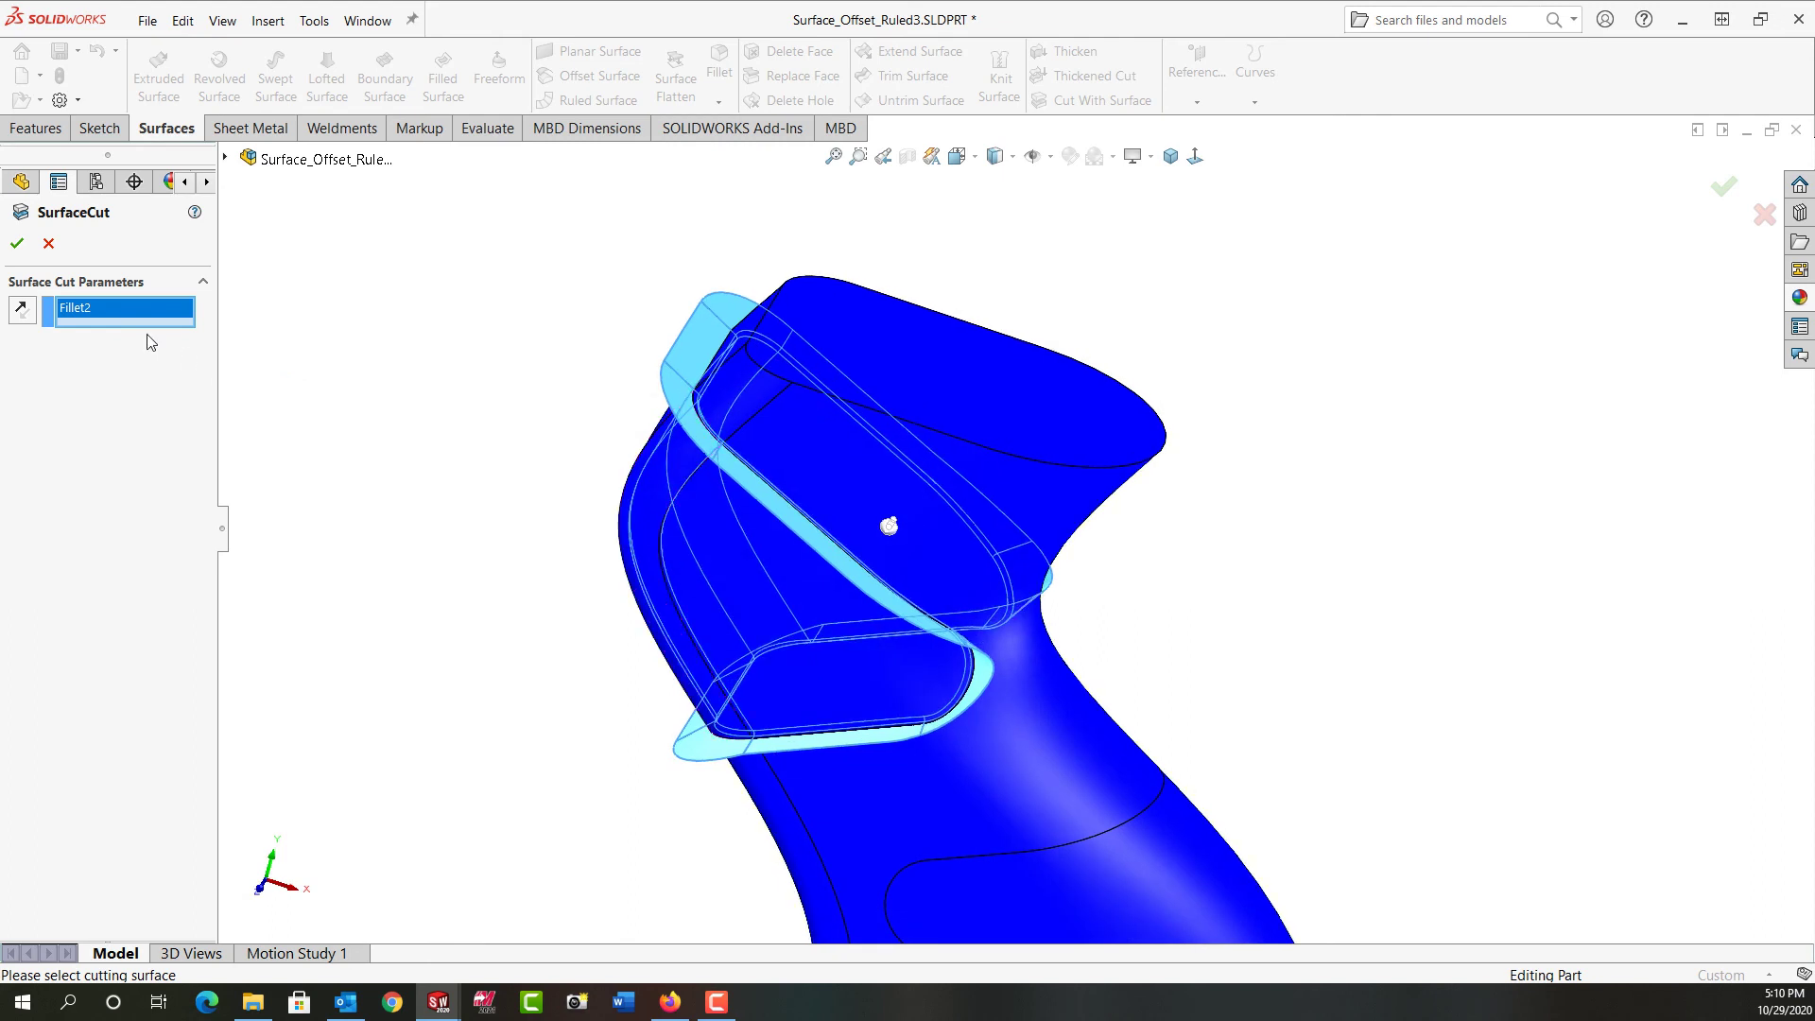
click(19, 243)
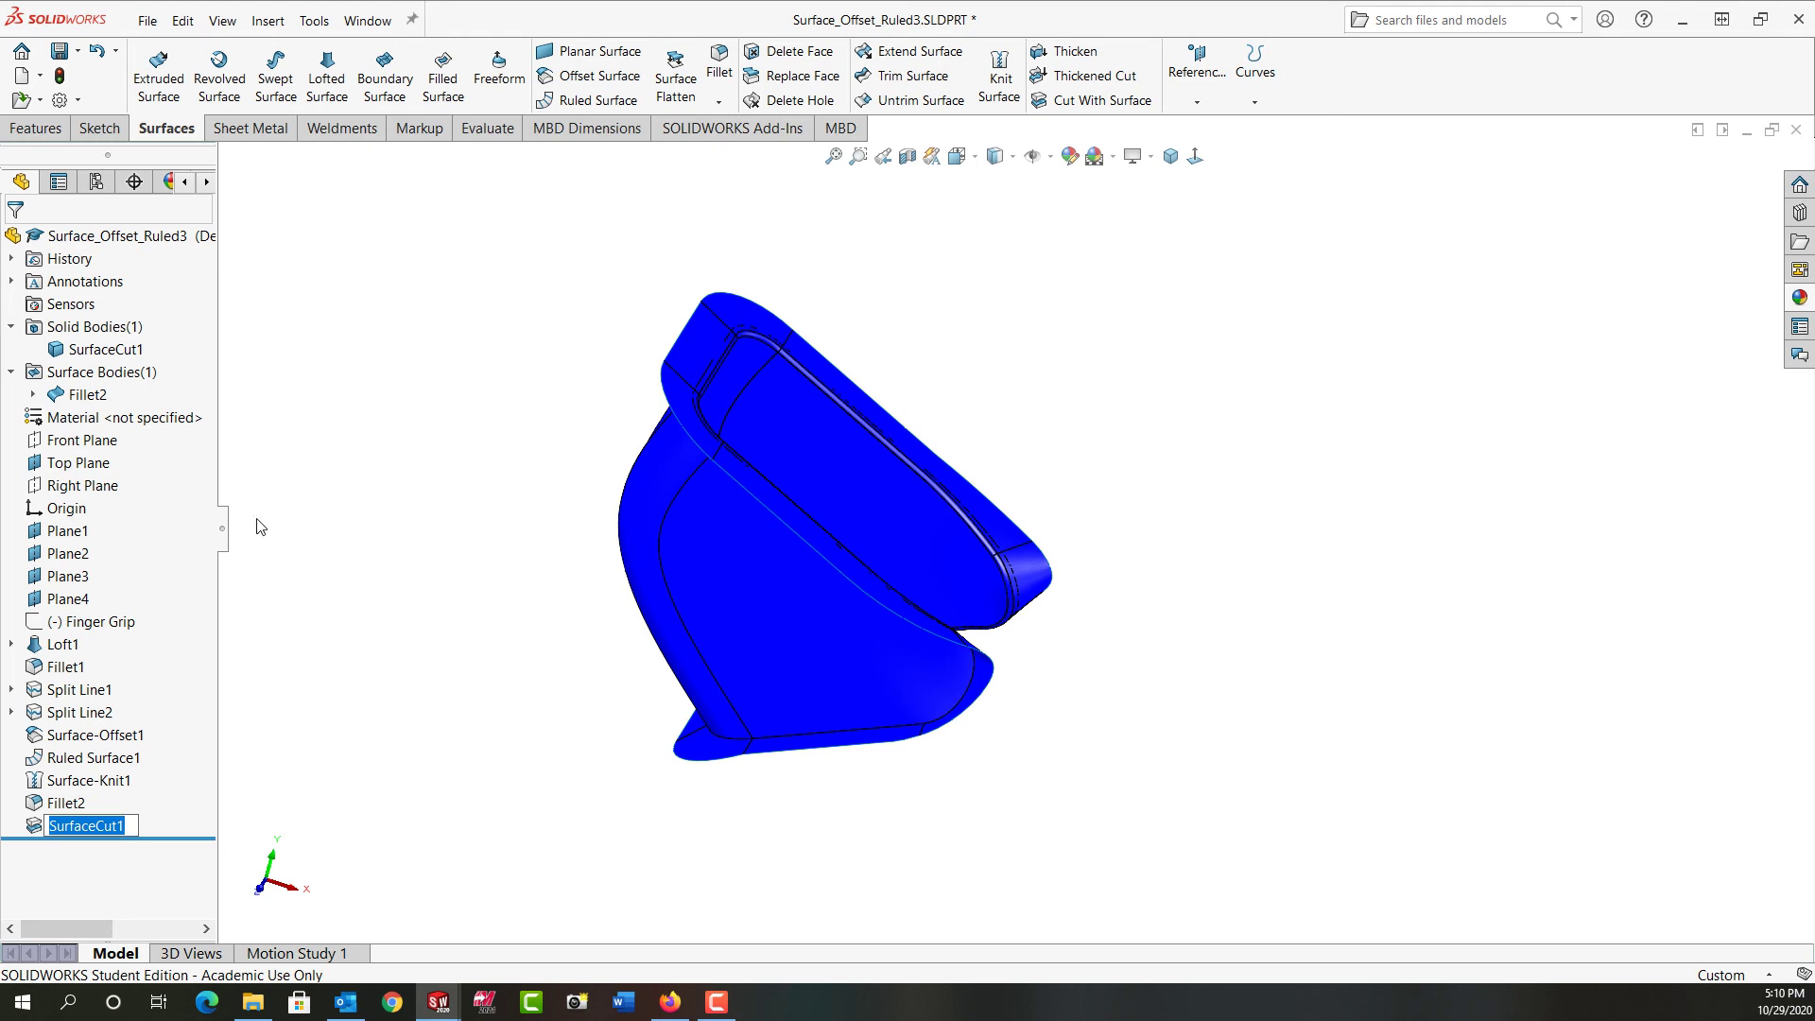
- Edit SurfaceCut1 and flip its direction so the grip keeps a recessed finger pocket
click(262, 827)
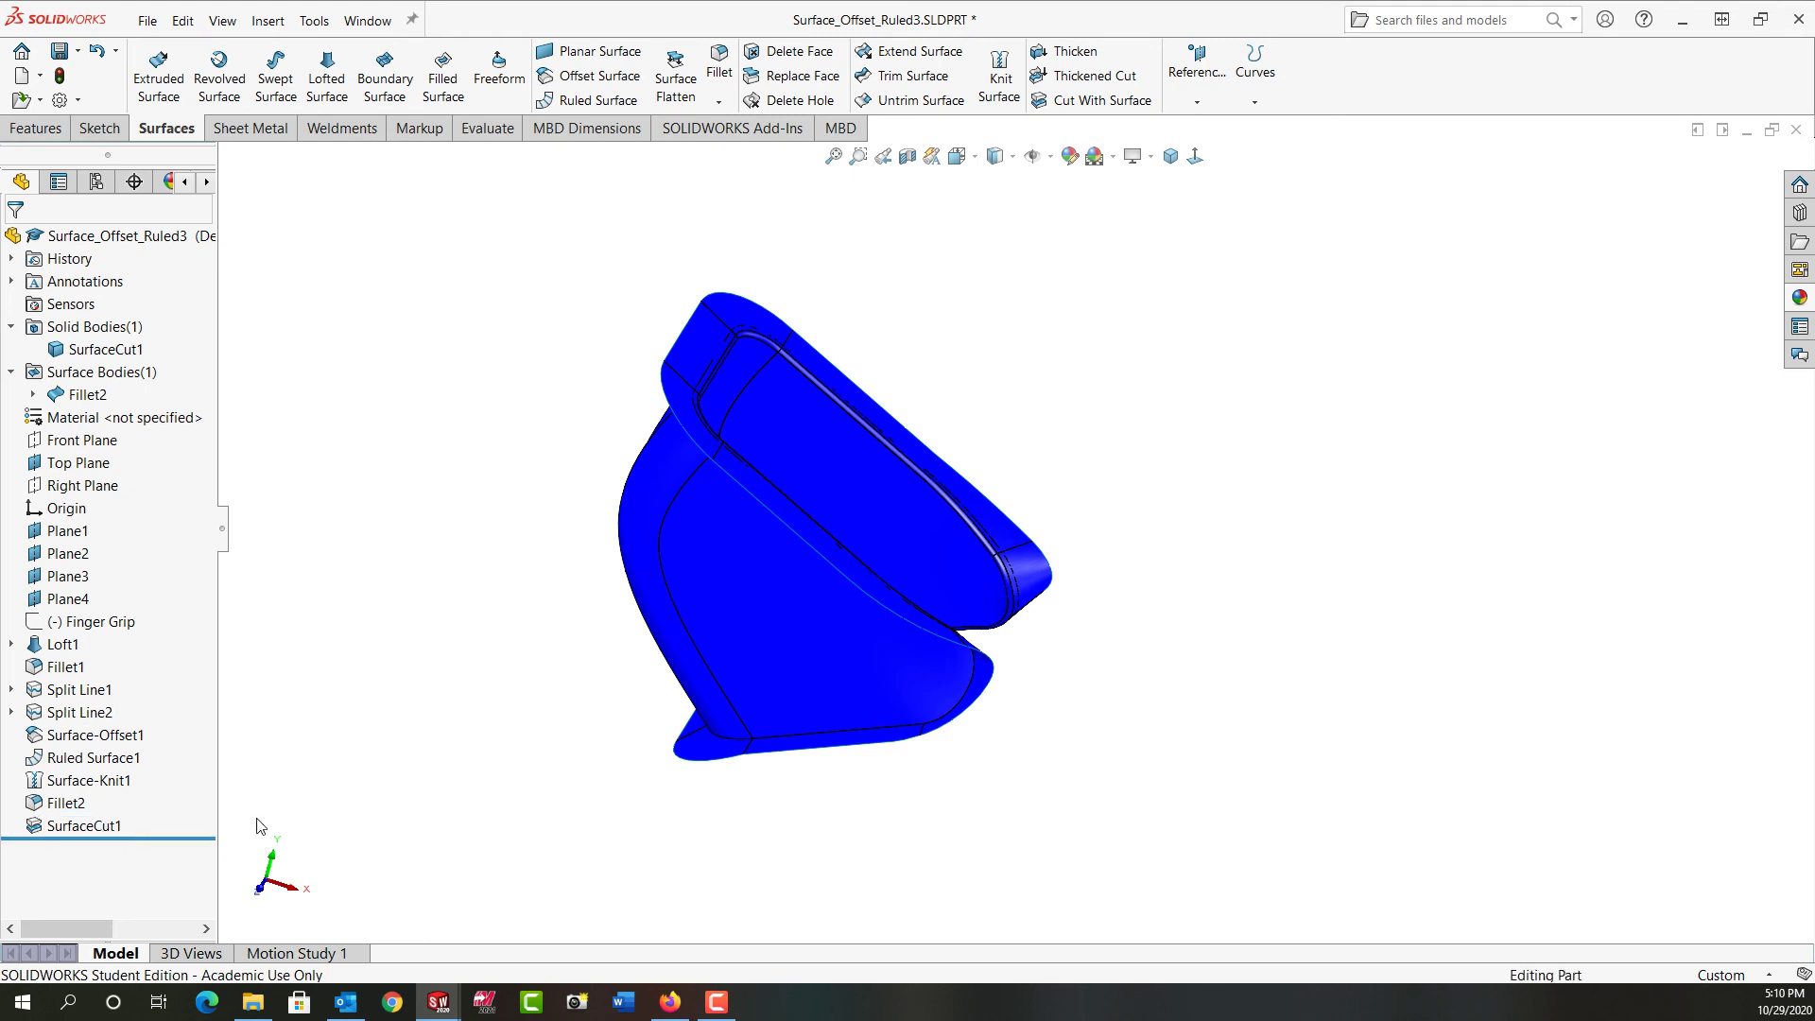
click(117, 830)
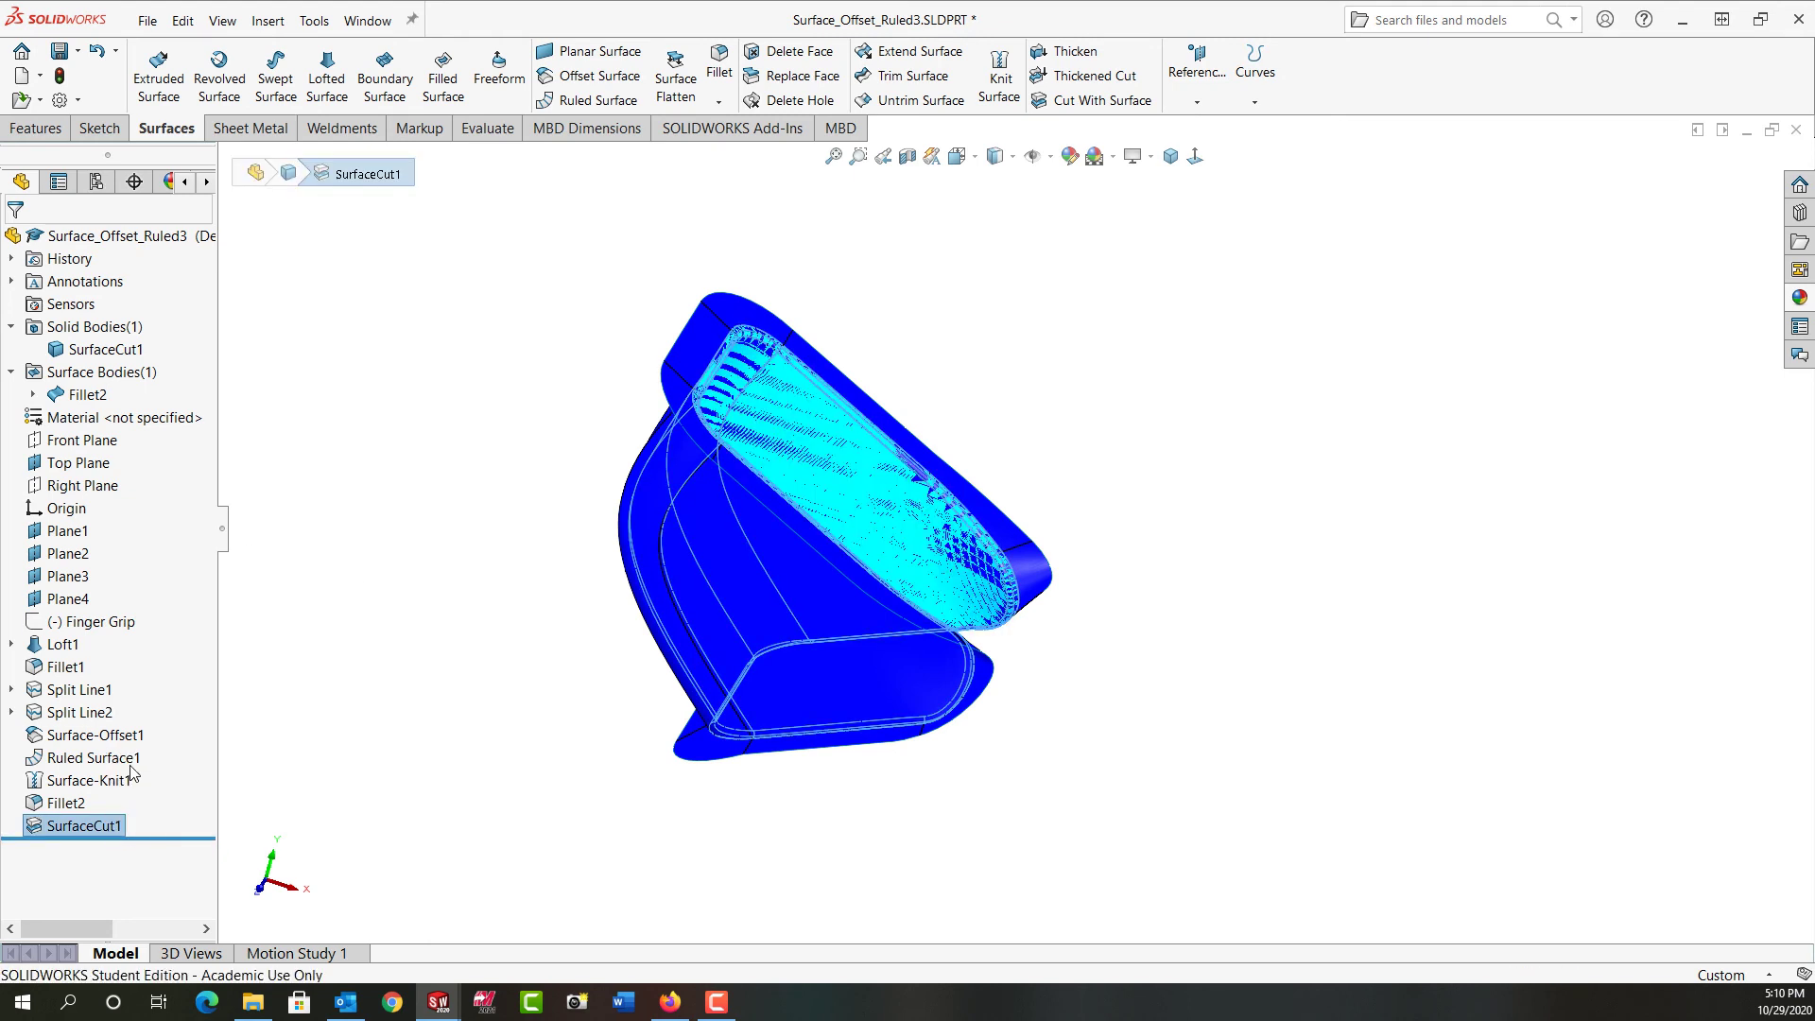
click(132, 773)
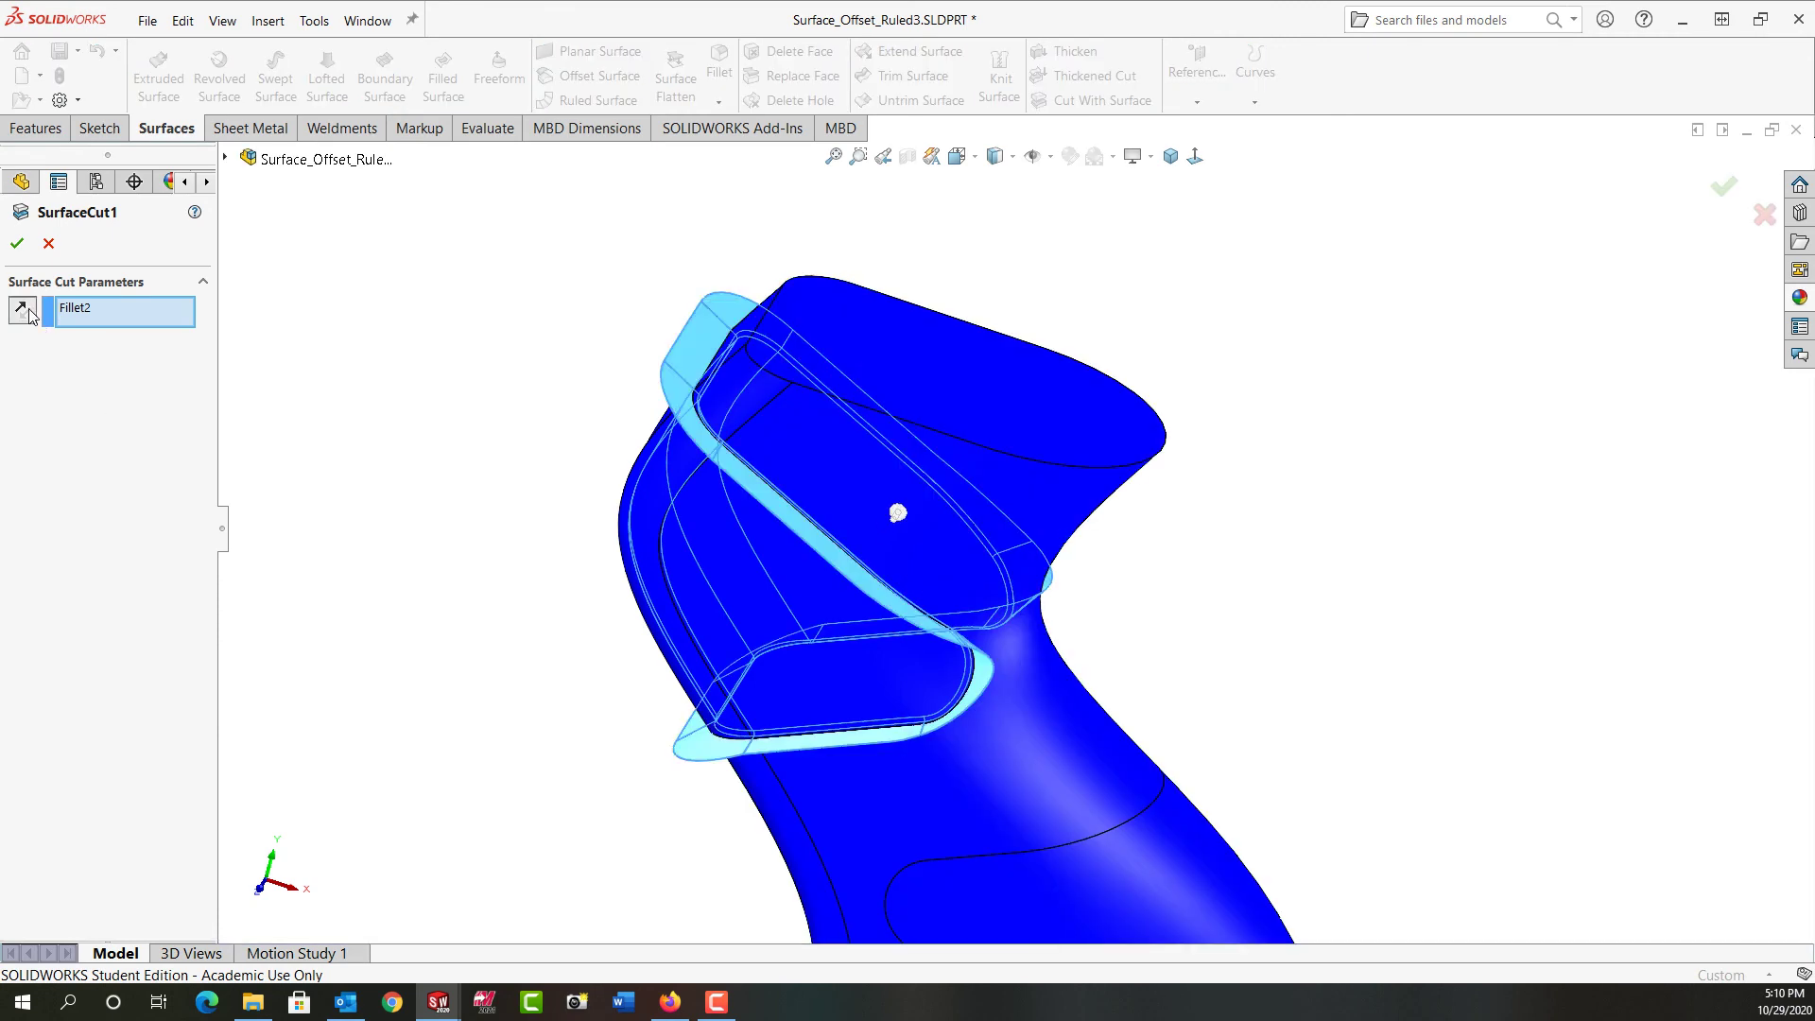
click(22, 310)
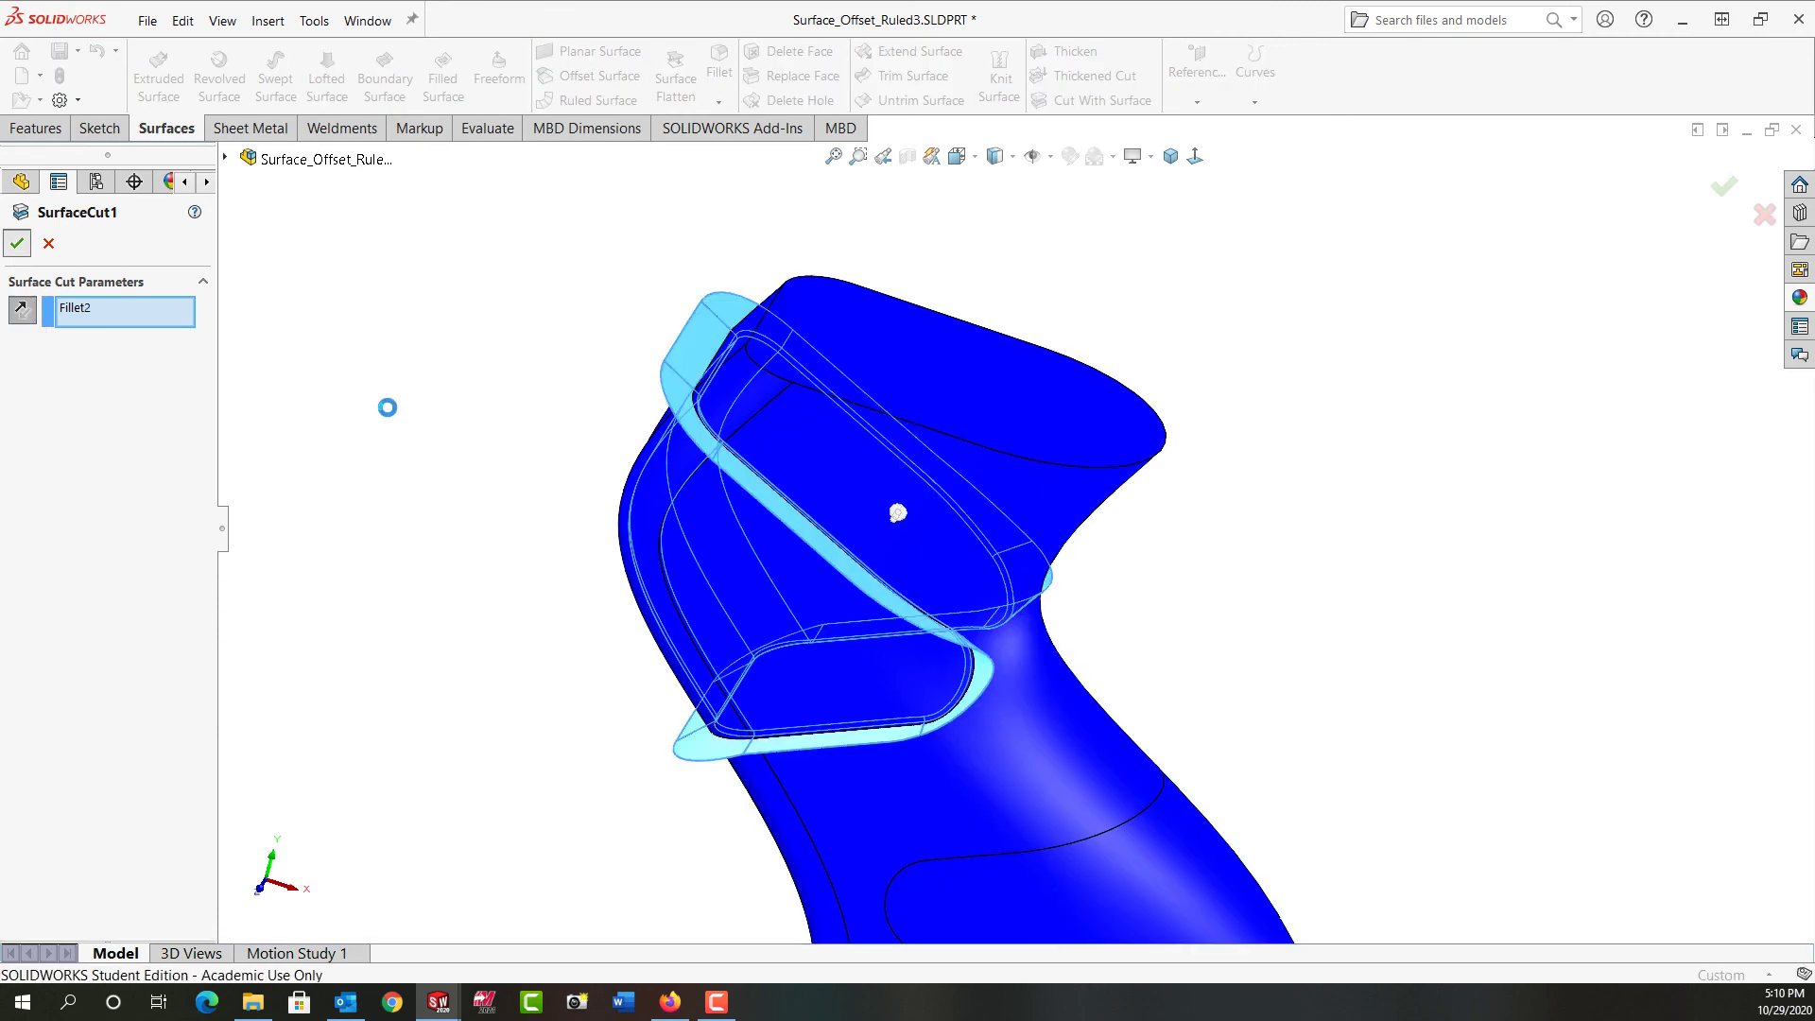
key(Return)
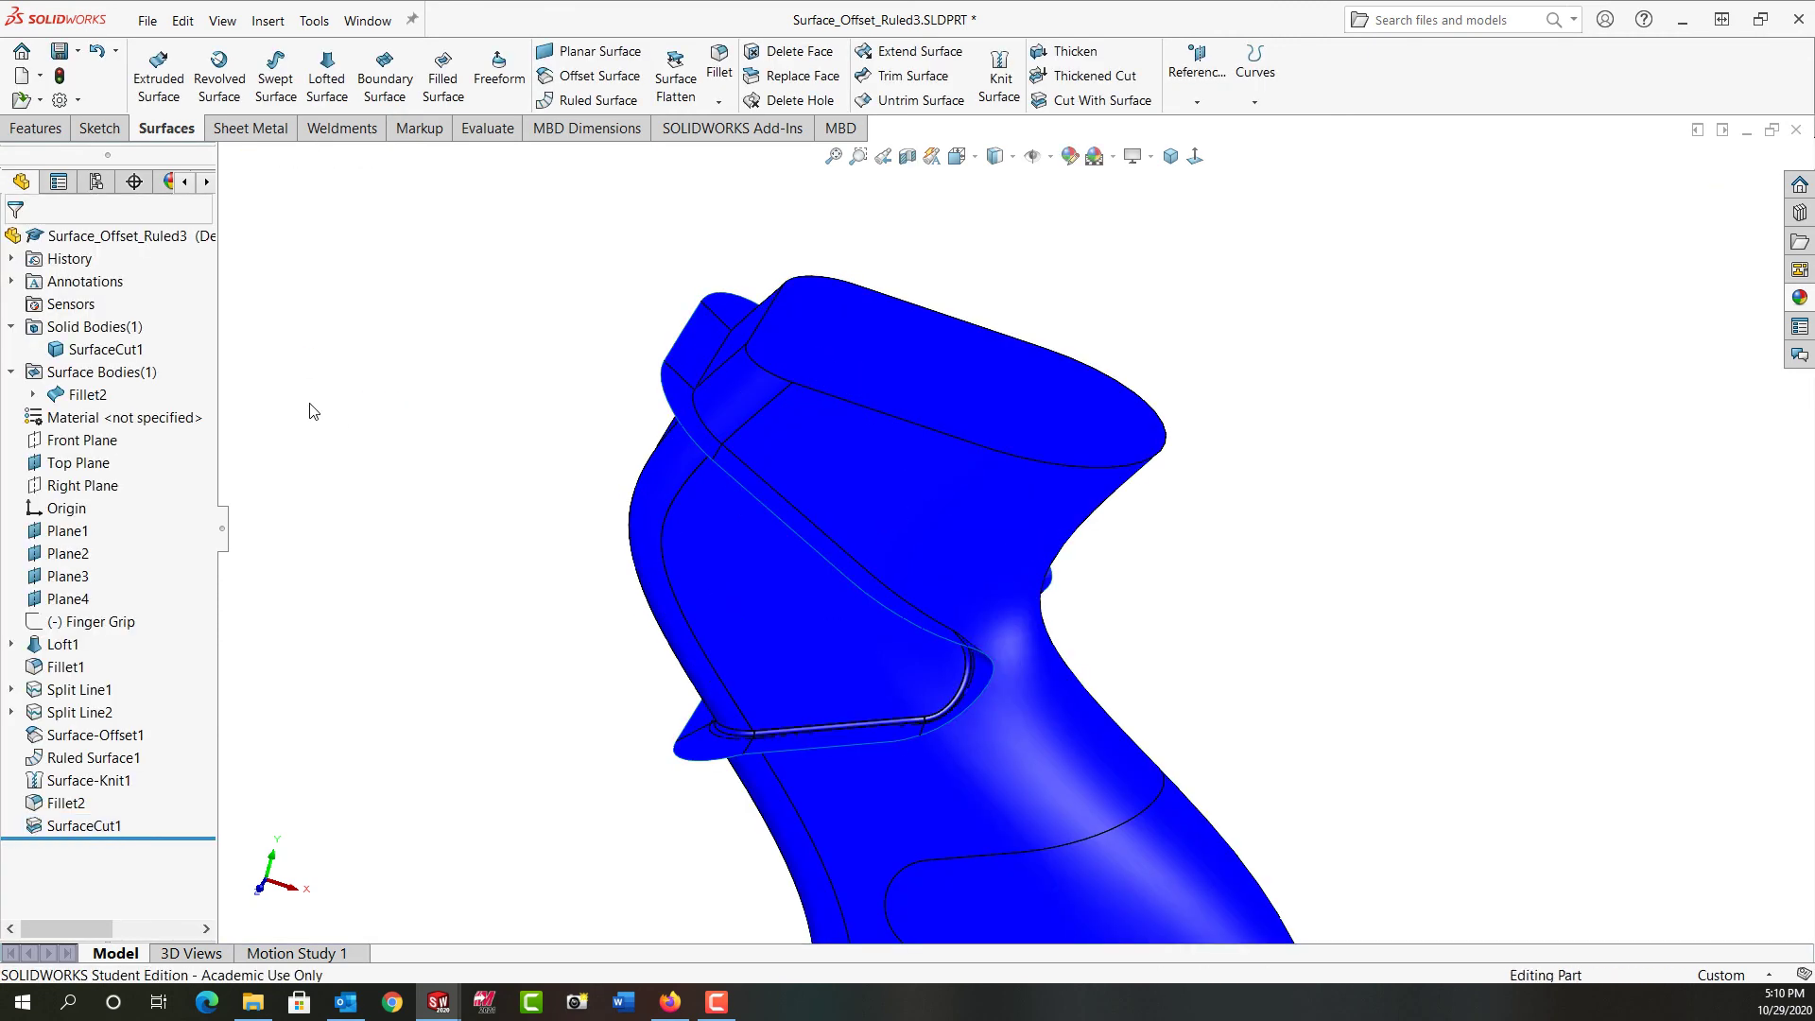
- Hide the Fillet2 surface body, then orbit and zoom to inspect the recessed pocket
click(98, 395)
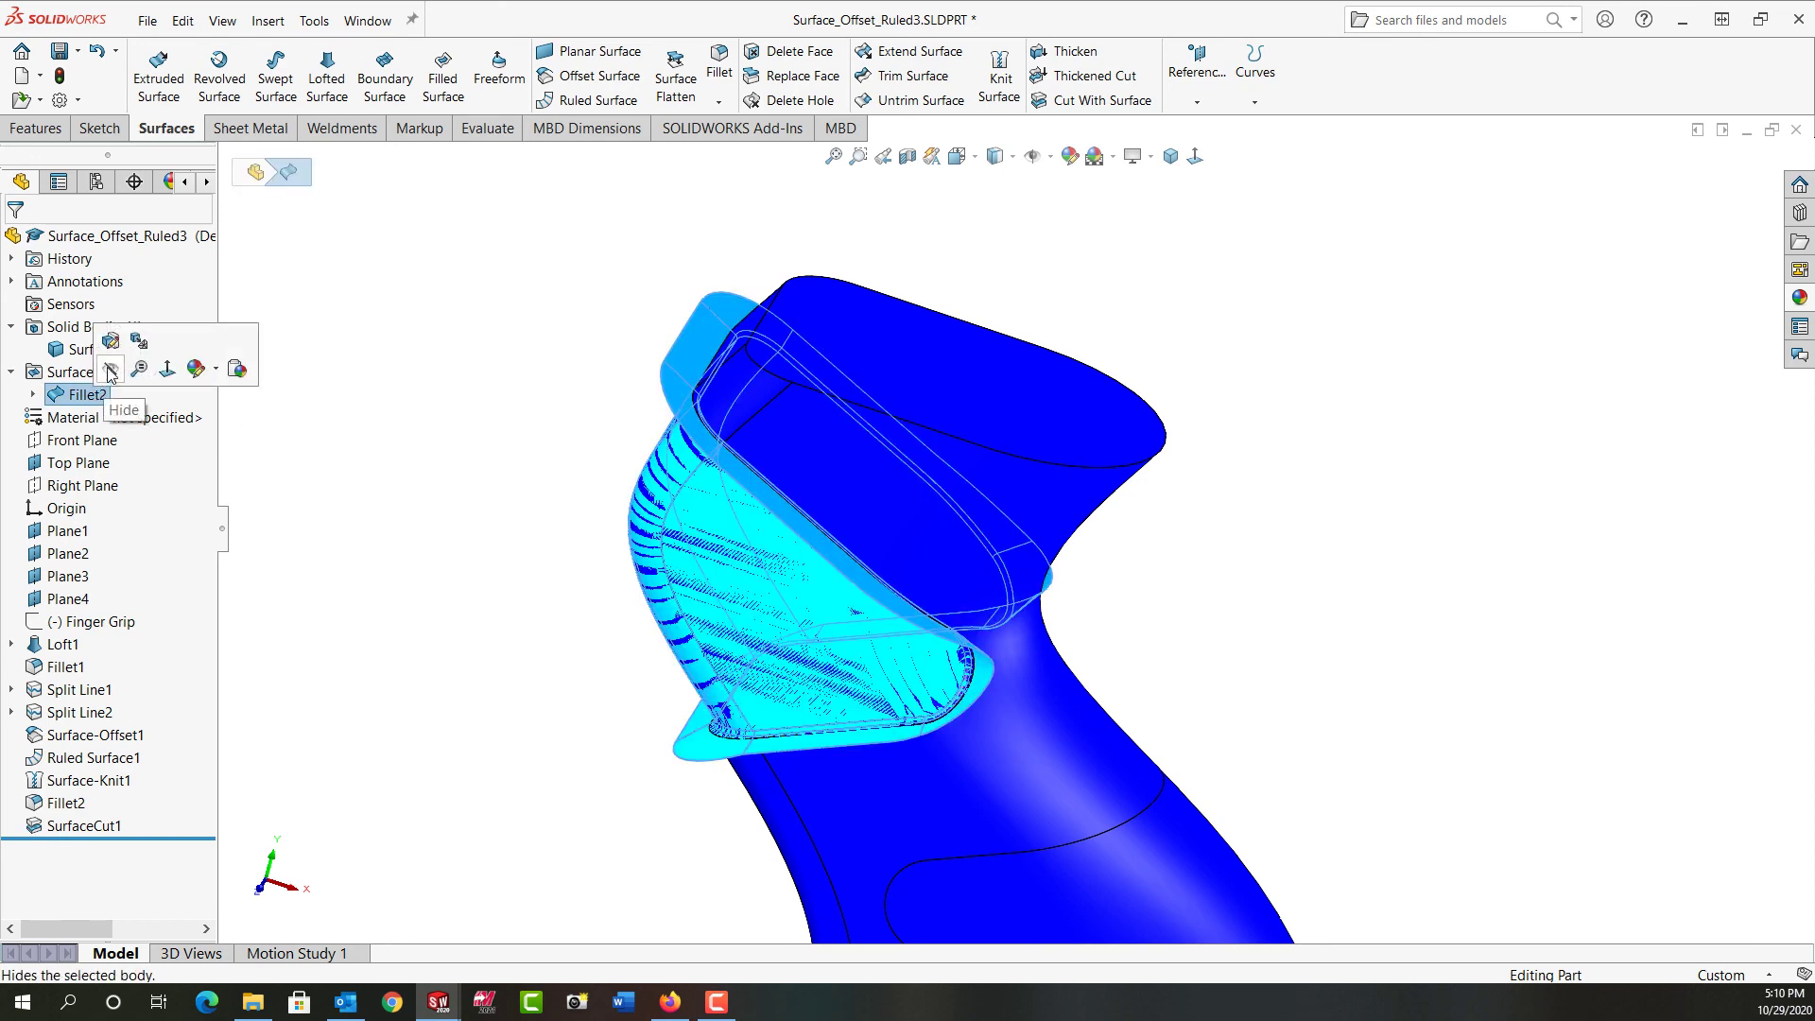
click(126, 384)
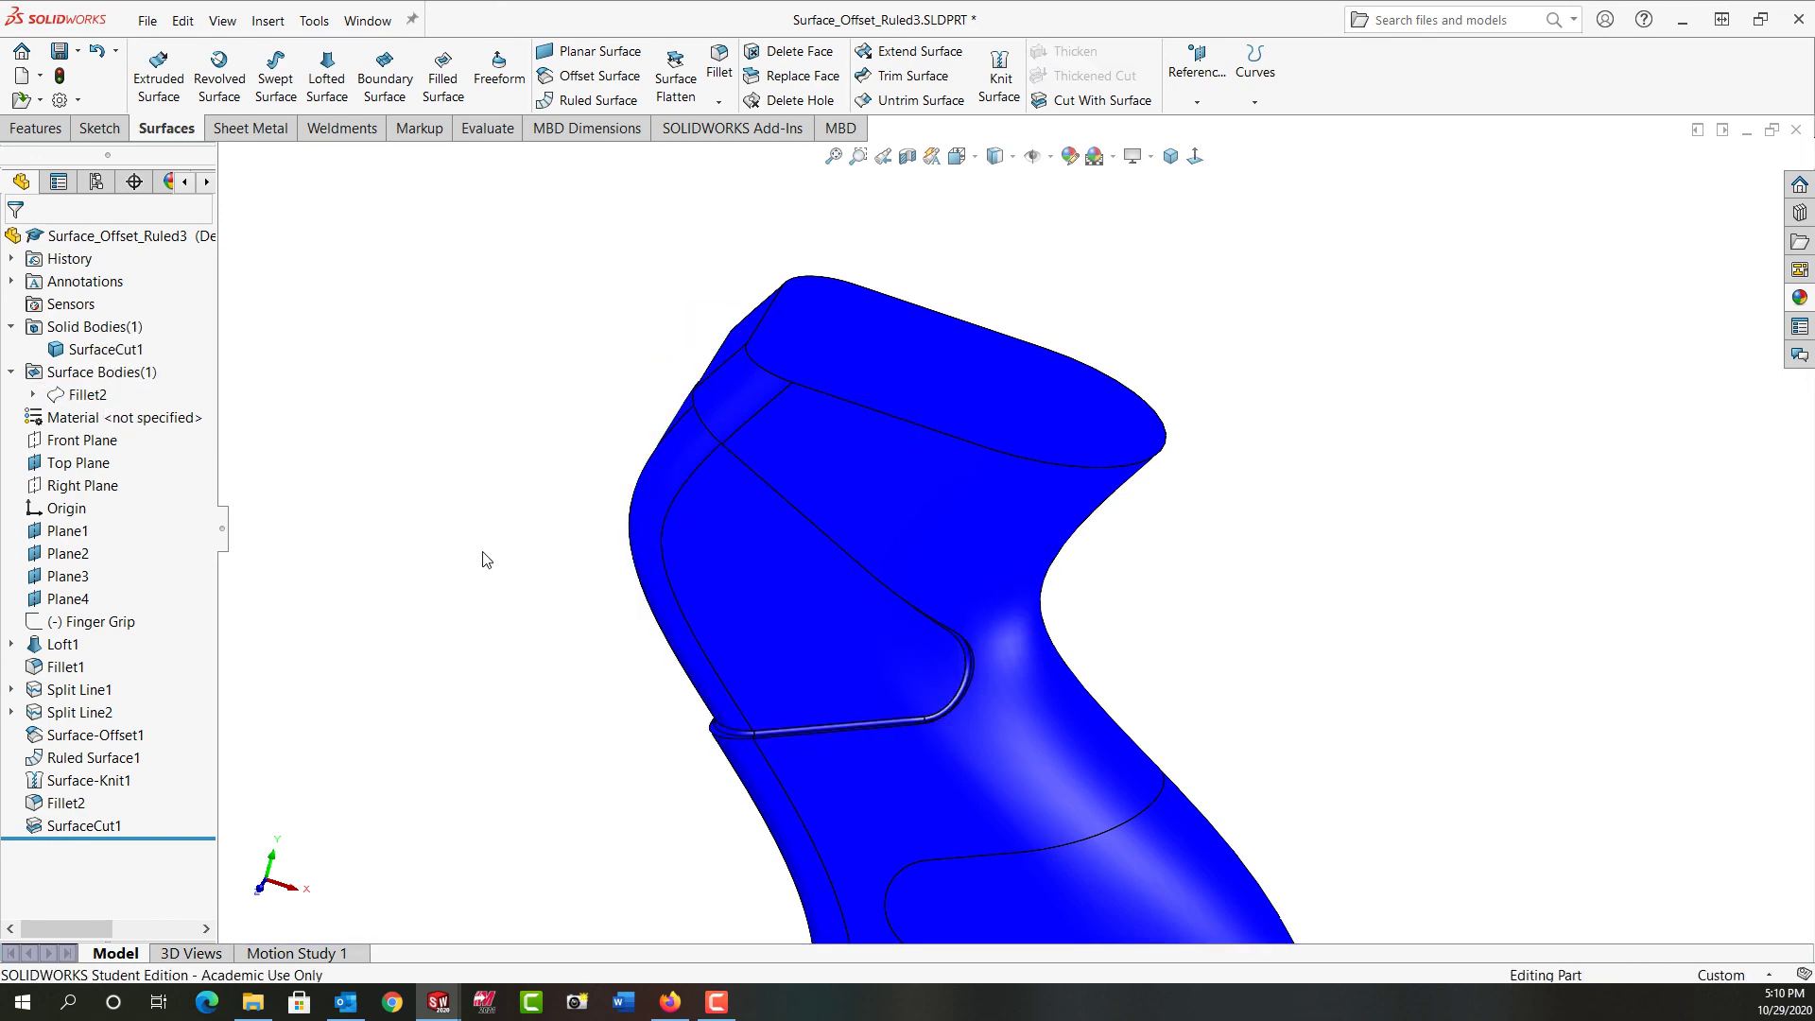
middle_drag(492, 560, 745, 664)
scroll(802, 662, up, 3)
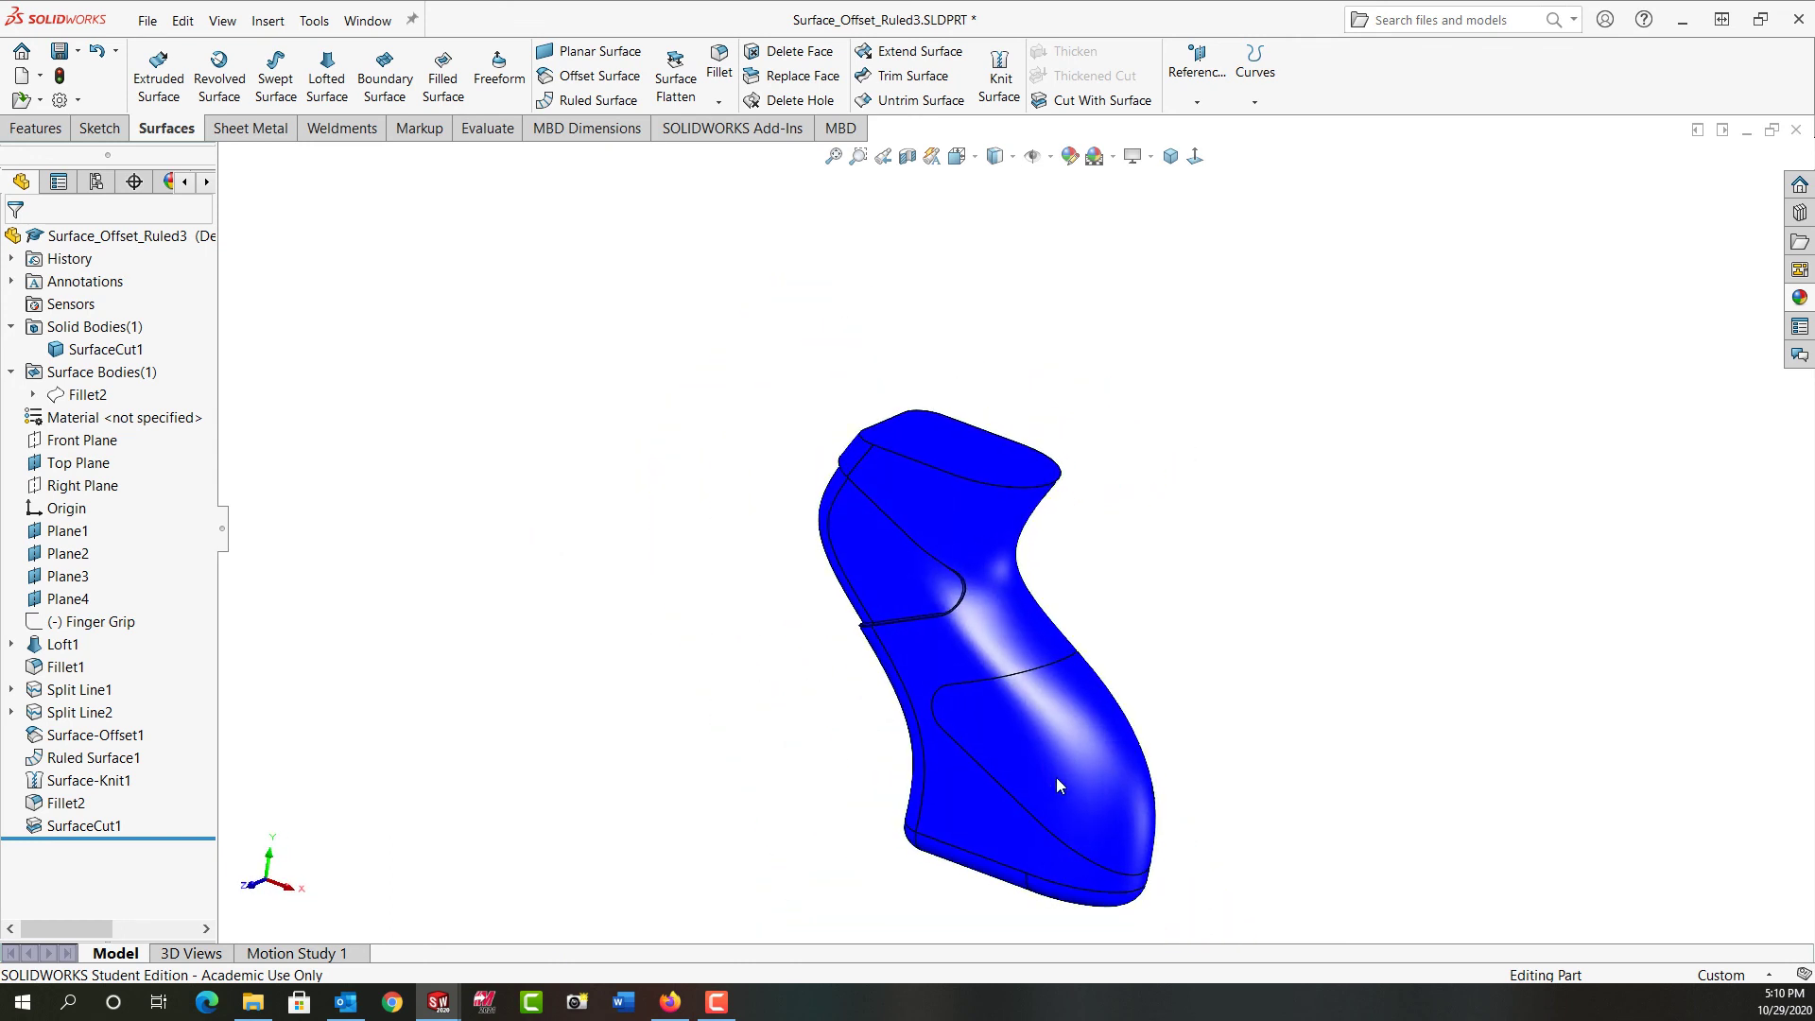